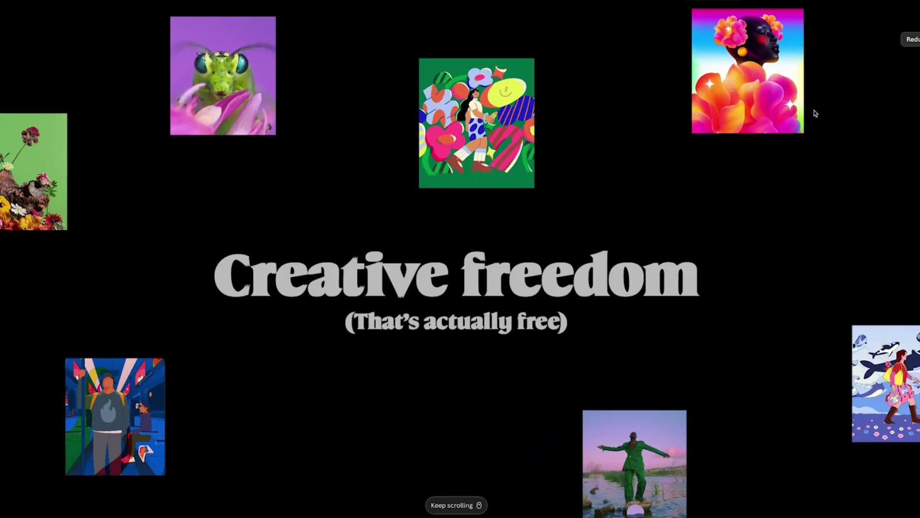
Scroll the affinity.studio page past the Creative freedom hero to the artwork showcase.
{"action": "scroll", "coordinate": [815, 113], "scroll_direction": "down", "scroll_amount": 5}
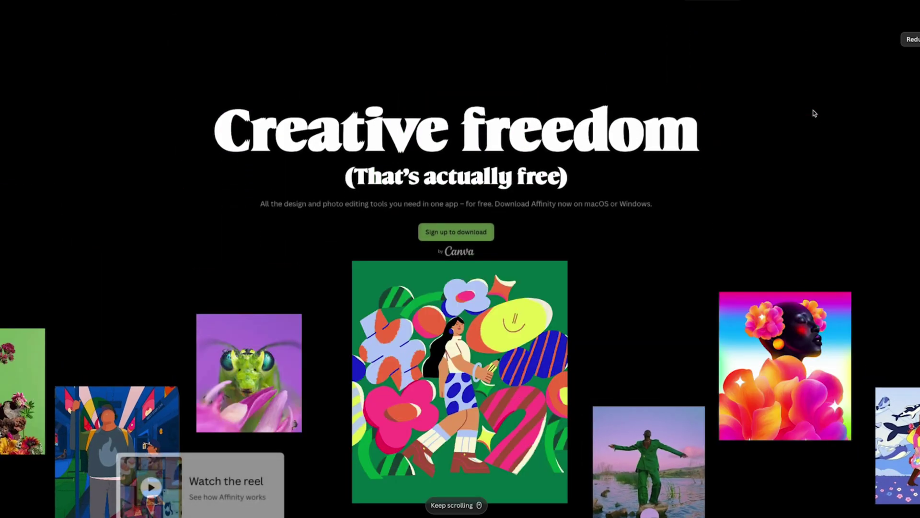
{"action": "scroll", "coordinate": [815, 113], "scroll_direction": "down", "scroll_amount": 3}
{"action": "scroll", "coordinate": [815, 113], "scroll_direction": "down", "scroll_amount": 3}
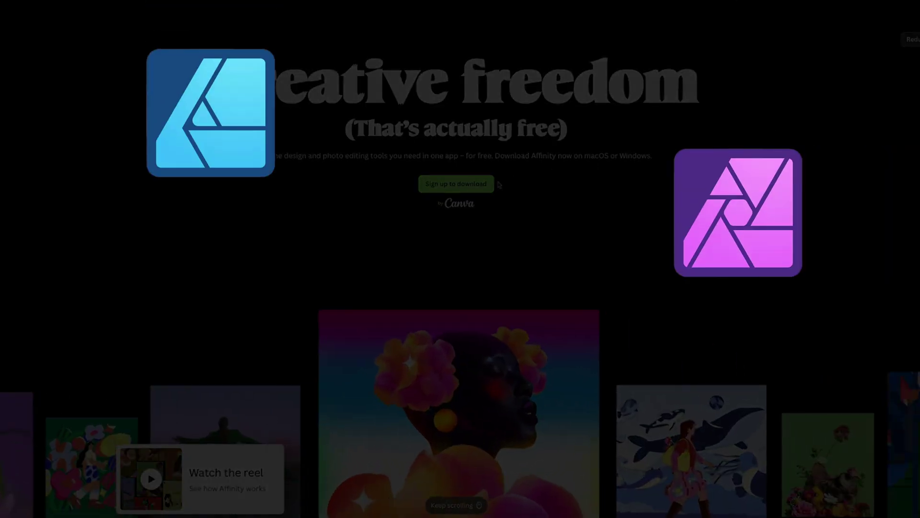
{"action": "scroll", "coordinate": [611, 186], "scroll_direction": "down", "scroll_amount": 10}
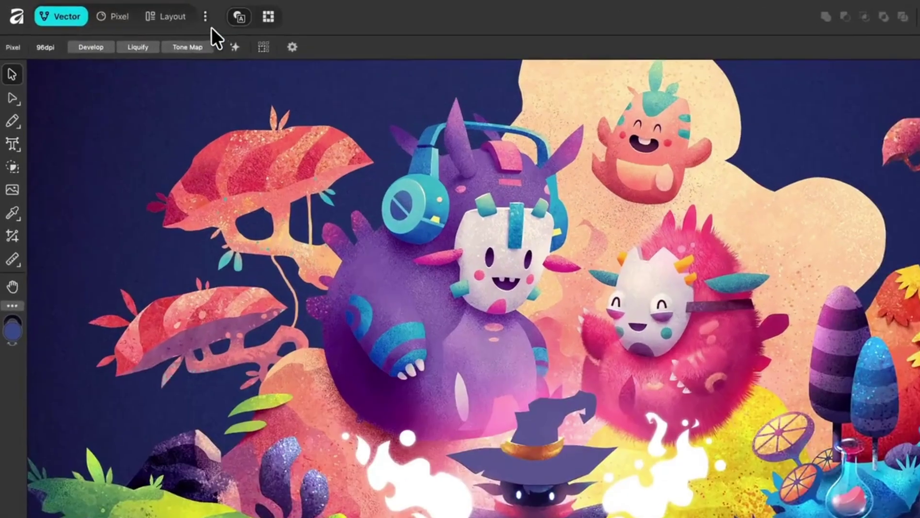
Create a custom studio named Frankentoon with the Frankentoon Logo.png icon and yellow colour.
{"action": "left_click", "coordinate": [161, 9]}
{"action": "left_click", "coordinate": [180, 253]}
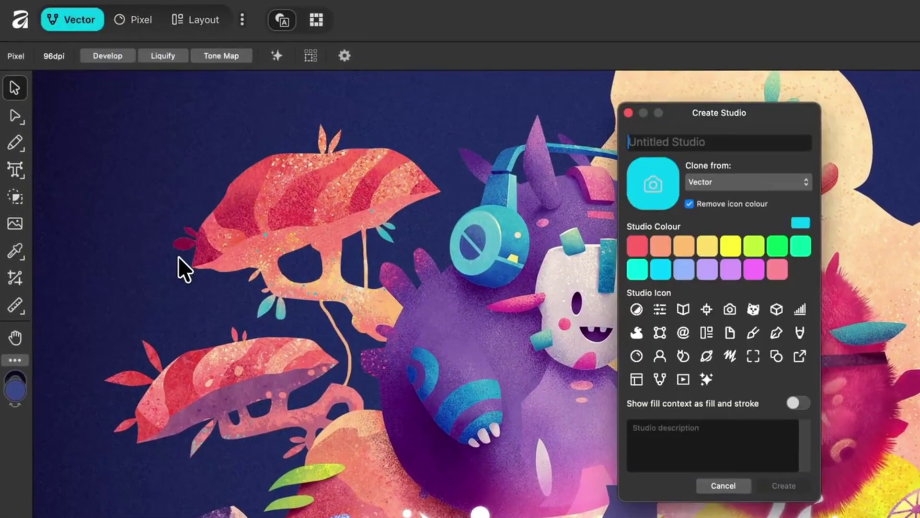
{"action": "type", "text": "Frankentoon"}
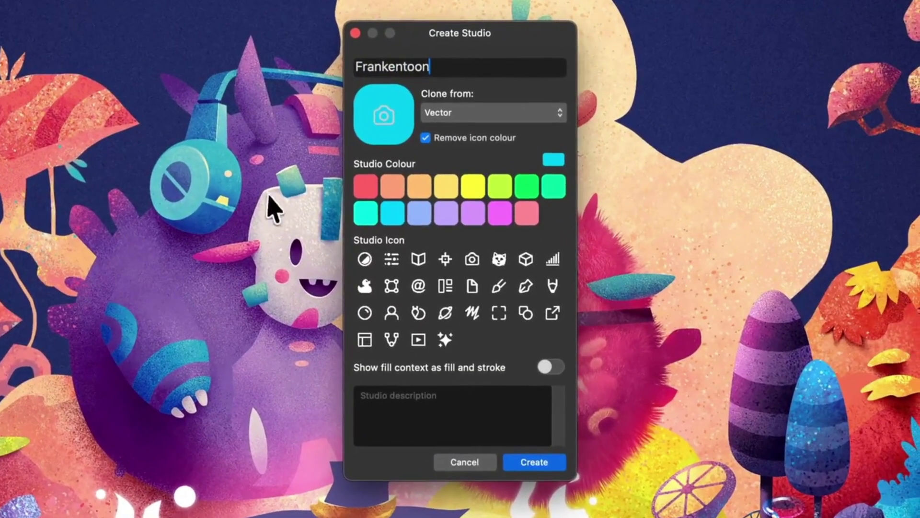
{"action": "left_click", "coordinate": [386, 115]}
{"action": "left_click", "coordinate": [320, 213]}
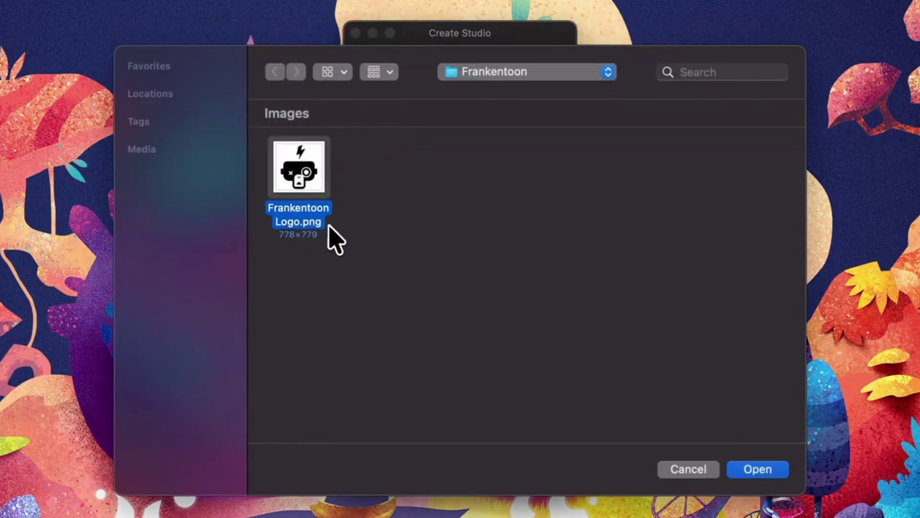
{"action": "left_click", "coordinate": [755, 469]}
{"action": "left_click", "coordinate": [473, 188]}
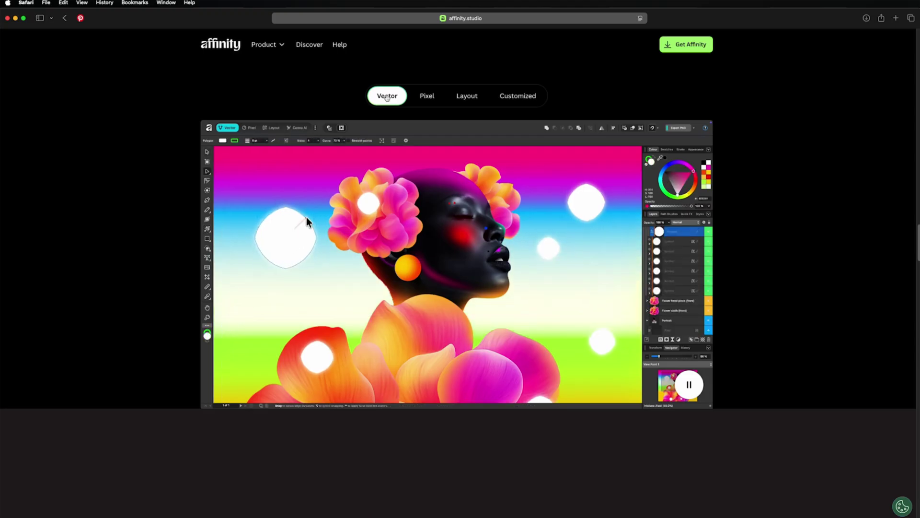
Show the Pixel, Layout and Customized studio demos on the page.
{"action": "left_click", "coordinate": [427, 96]}
{"action": "left_click", "coordinate": [467, 96]}
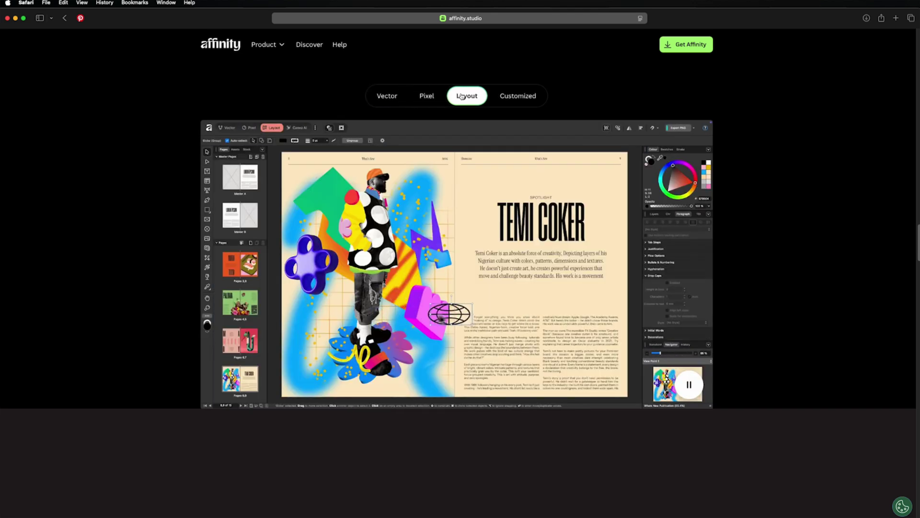
{"action": "left_click", "coordinate": [517, 97]}
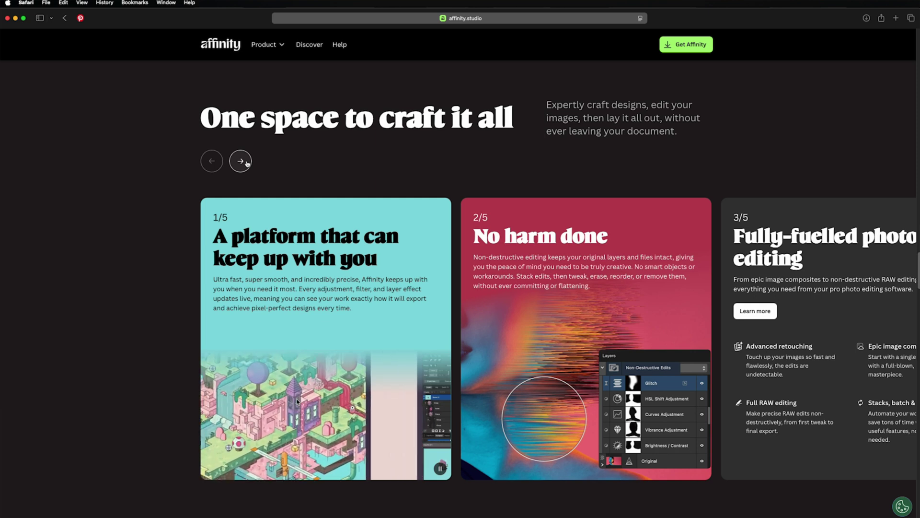
Step the feature carousel to Advanced vector design, trying a 'make it snow' generative edit.
{"action": "left_click", "coordinate": [241, 161]}
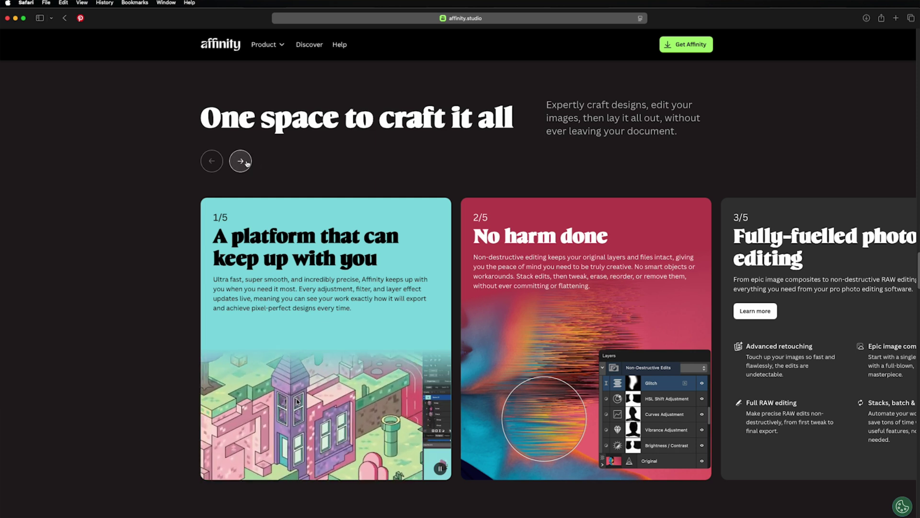
{"action": "left_click", "coordinate": [246, 163]}
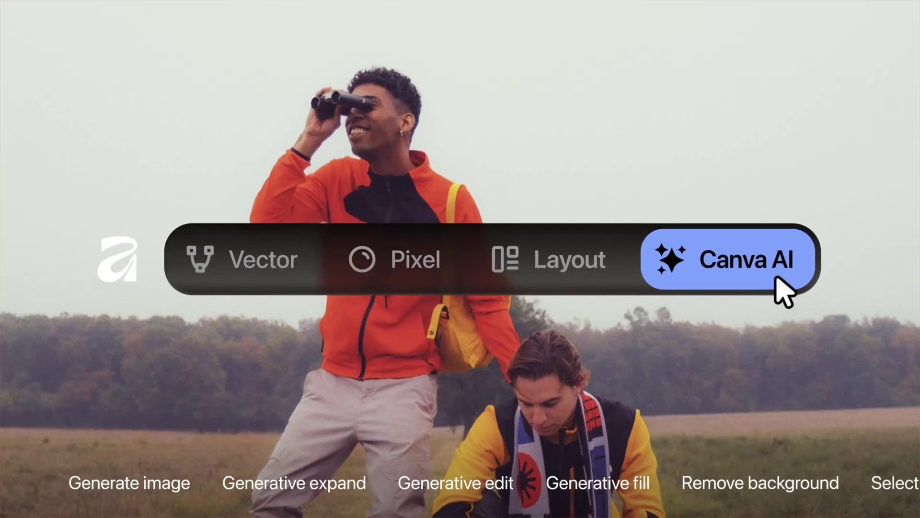
{"action": "left_click", "coordinate": [506, 268]}
{"action": "type", "text": "make it snow"}
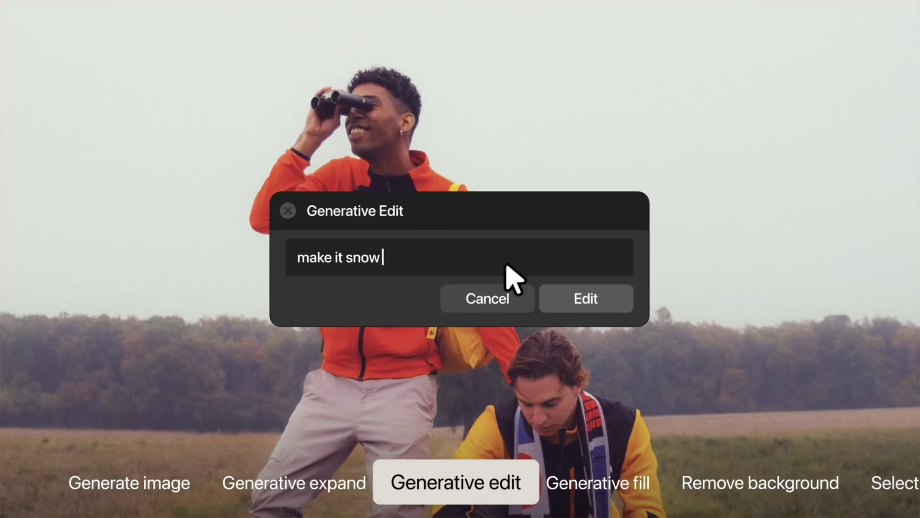
{"action": "left_click", "coordinate": [606, 308]}
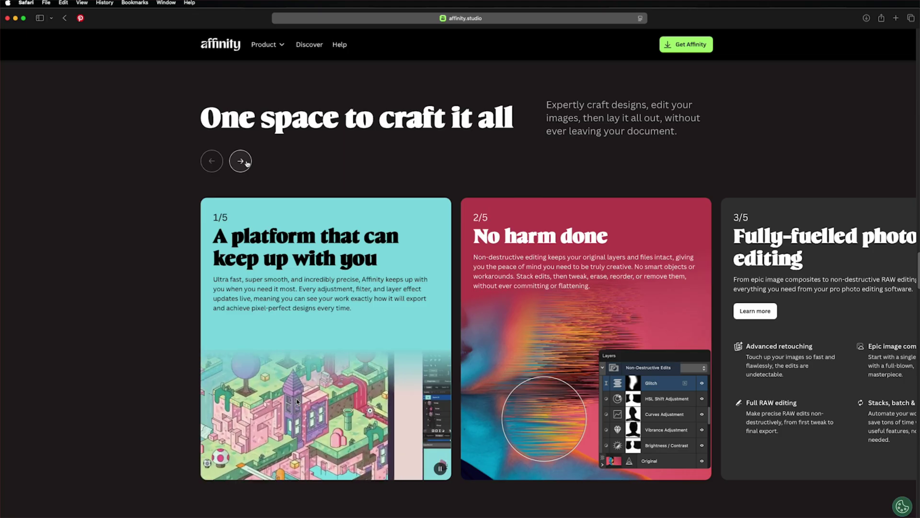
{"action": "left_click", "coordinate": [245, 162]}
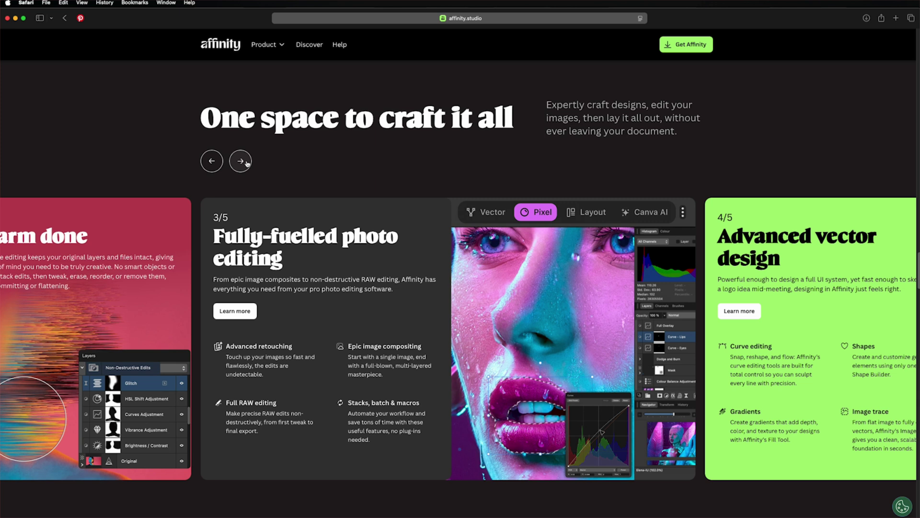
{"action": "left_click", "coordinate": [246, 162]}
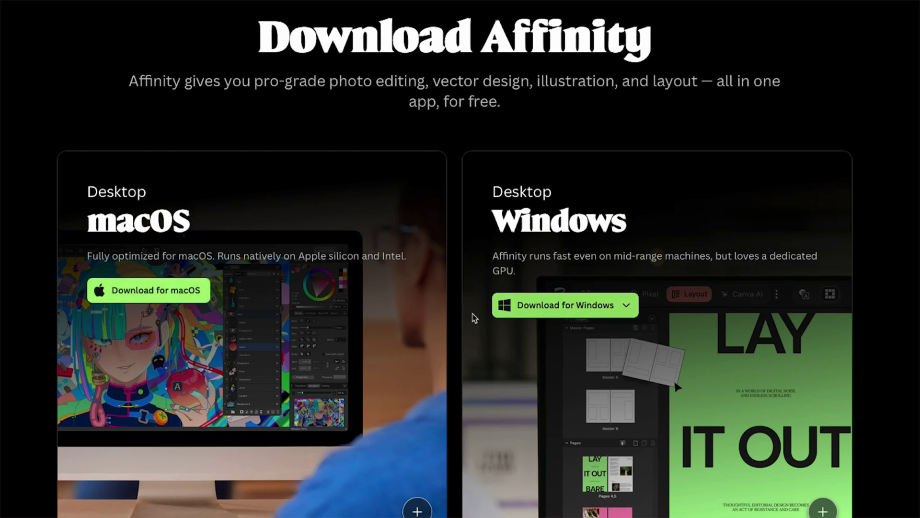
Download Affinity for macOS from the Download Affinity section.
{"action": "left_click", "coordinate": [146, 298]}
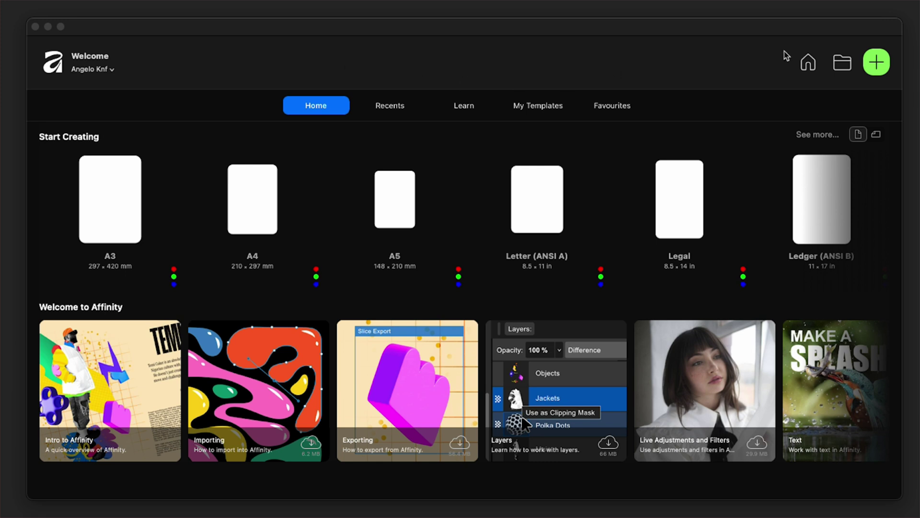
Create a new blank A4 document (210 × 297 mm, 300 DPI).
{"action": "left_click", "coordinate": [875, 68]}
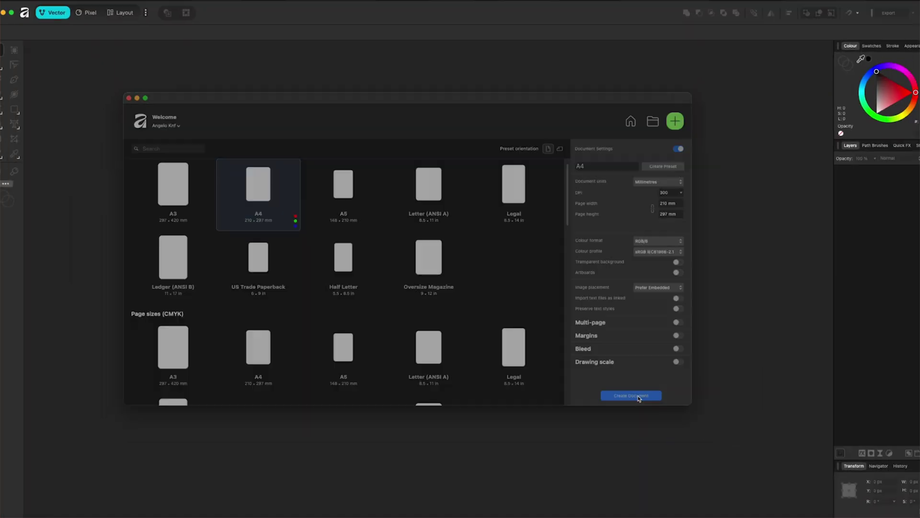
{"action": "left_click", "coordinate": [809, 485]}
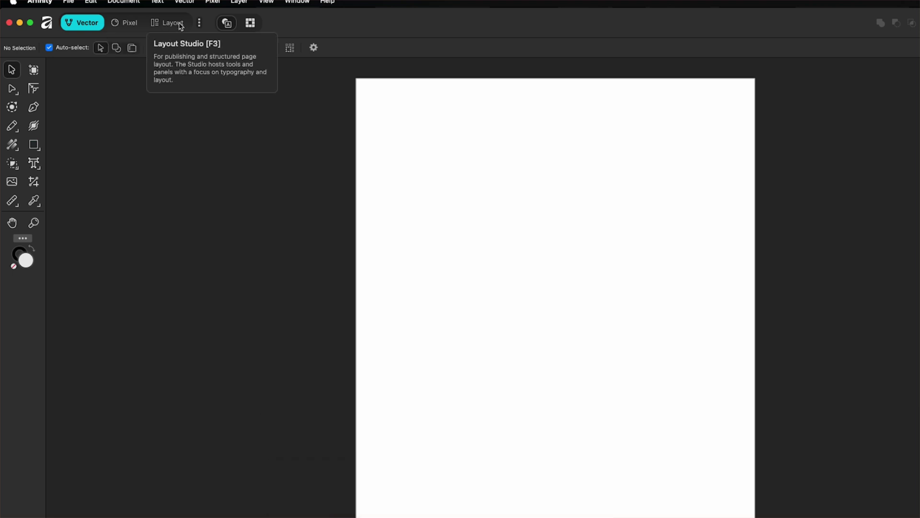
{"action": "left_click", "coordinate": [201, 23]}
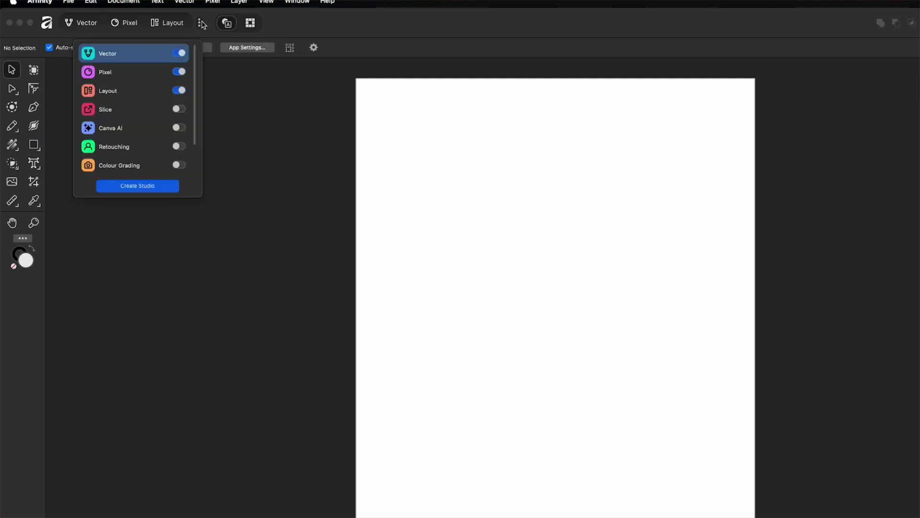
{"action": "left_click", "coordinate": [202, 23]}
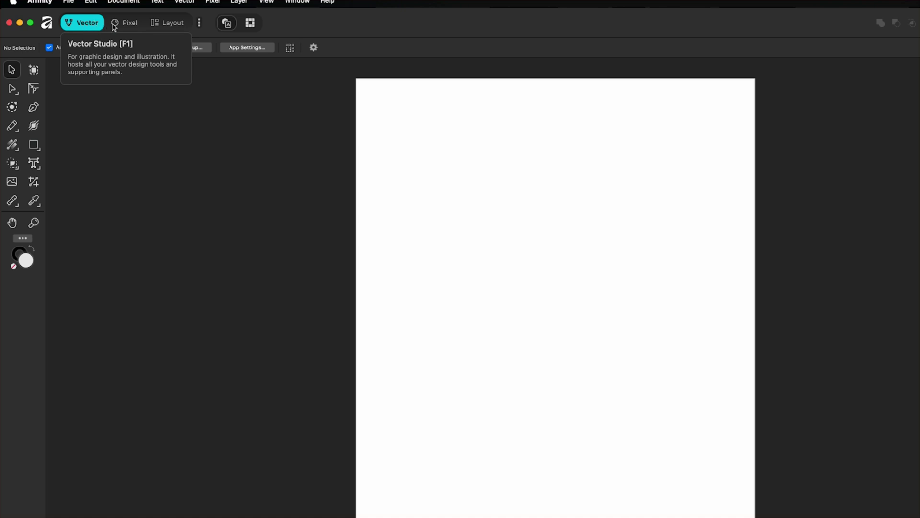
{"action": "left_click", "coordinate": [124, 24]}
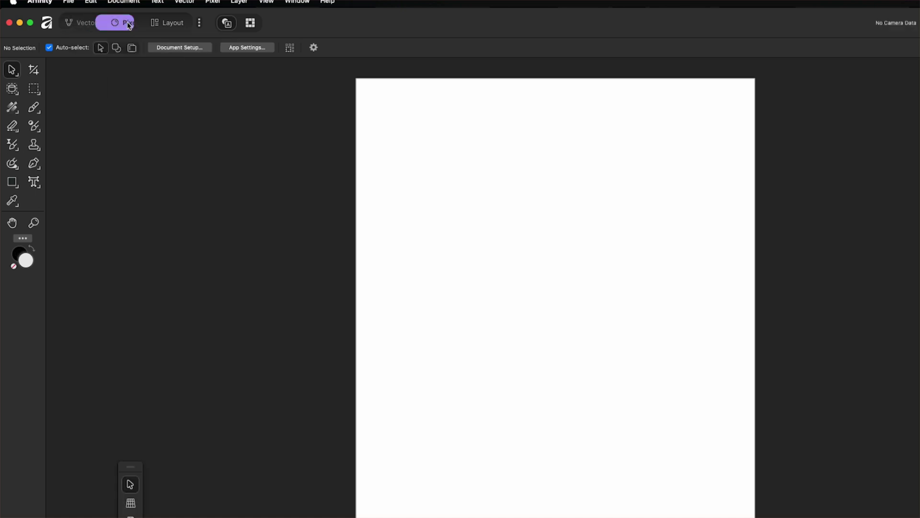
{"action": "left_click", "coordinate": [167, 24]}
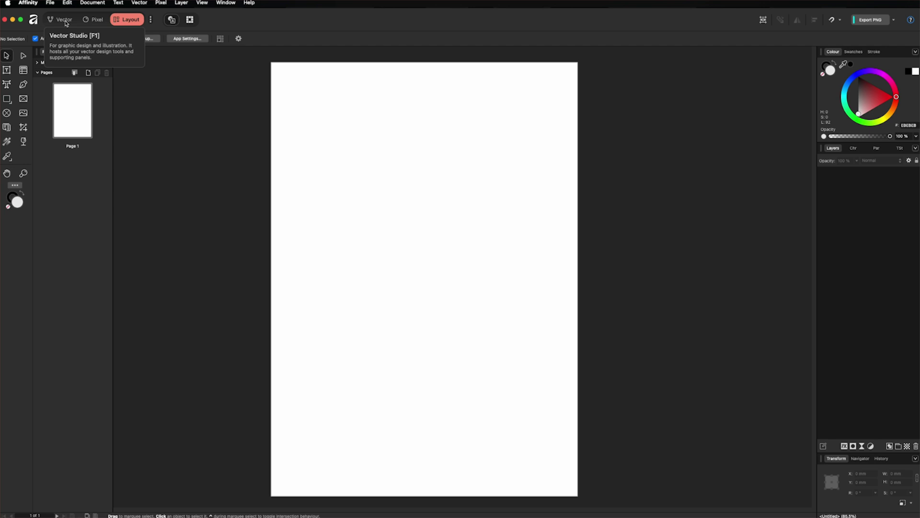
{"action": "left_click", "coordinate": [62, 19]}
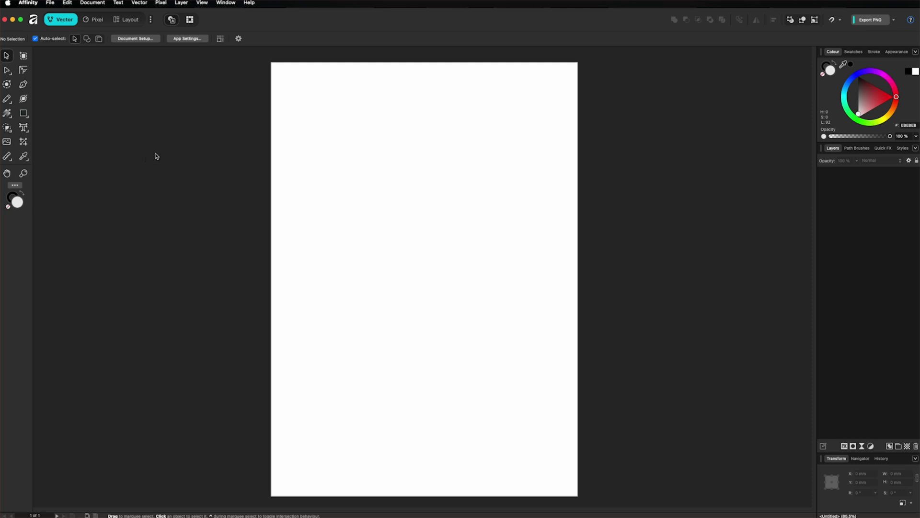
{"action": "left_click", "coordinate": [23, 84]}
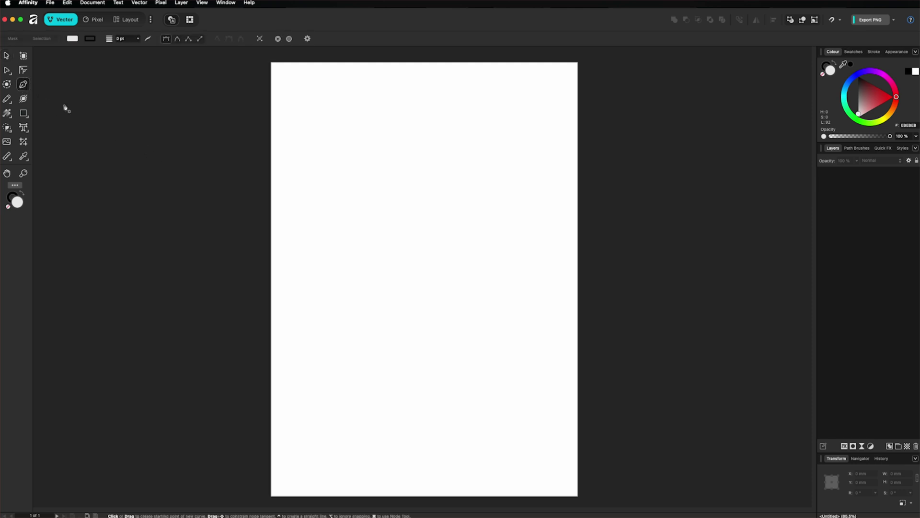
Draw a closed five-node curved blob with the Pen tool and bring up its fill colour chooser.
{"action": "left_click_drag", "start_coordinate": [354, 144], "coordinate": [382, 159]}
{"action": "left_click_drag", "start_coordinate": [449, 155], "coordinate": [494, 153]}
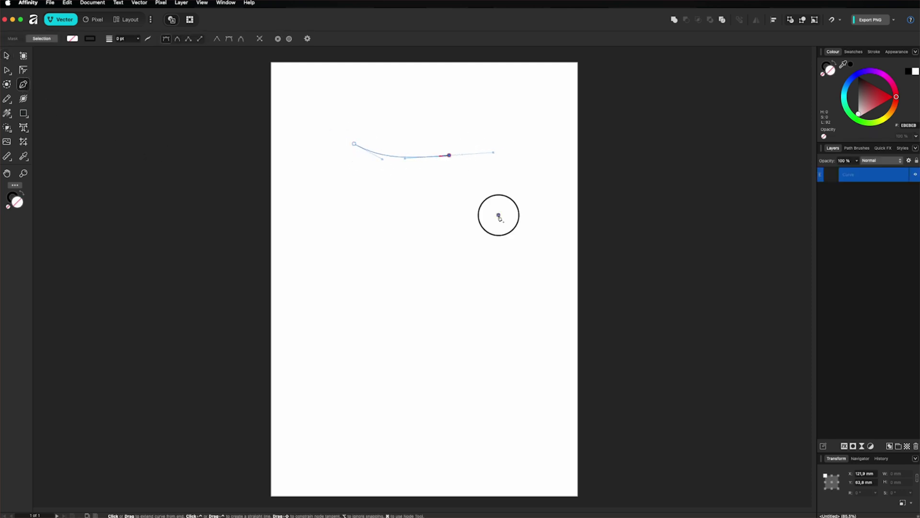
{"action": "left_click_drag", "start_coordinate": [499, 216], "coordinate": [479, 240]}
{"action": "left_click_drag", "start_coordinate": [374, 260], "coordinate": [345, 219]}
{"action": "left_click_drag", "start_coordinate": [329, 201], "coordinate": [384, 161]}
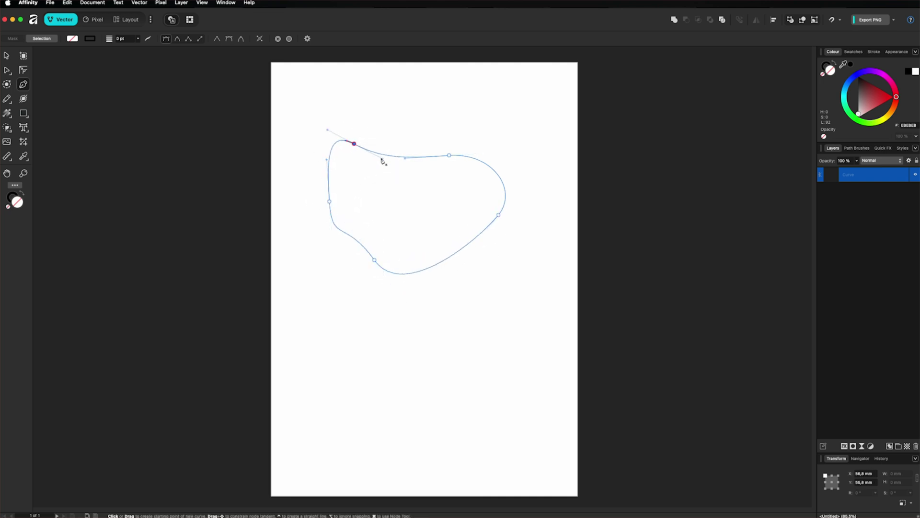
{"action": "double_click", "coordinate": [18, 203]}
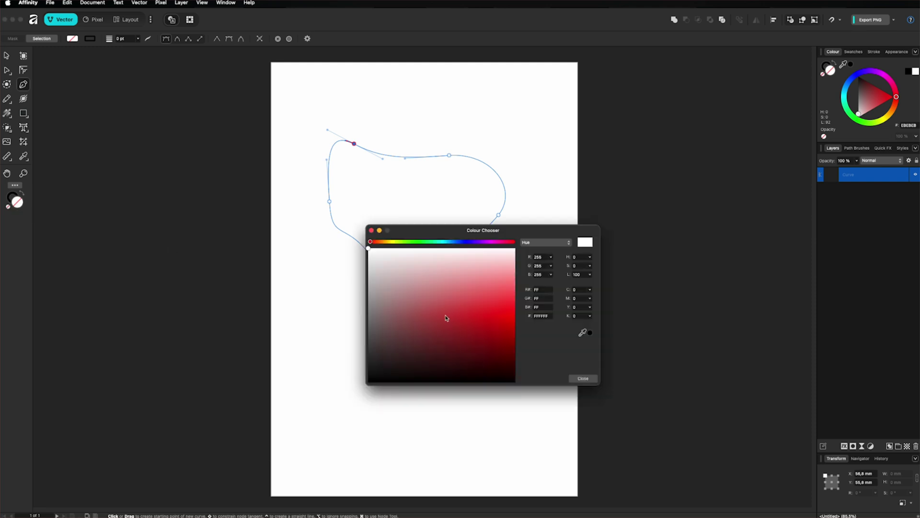
Fill the blob bright red and colour its outline blue.
{"action": "left_click_drag", "start_coordinate": [446, 318], "coordinate": [518, 312]}
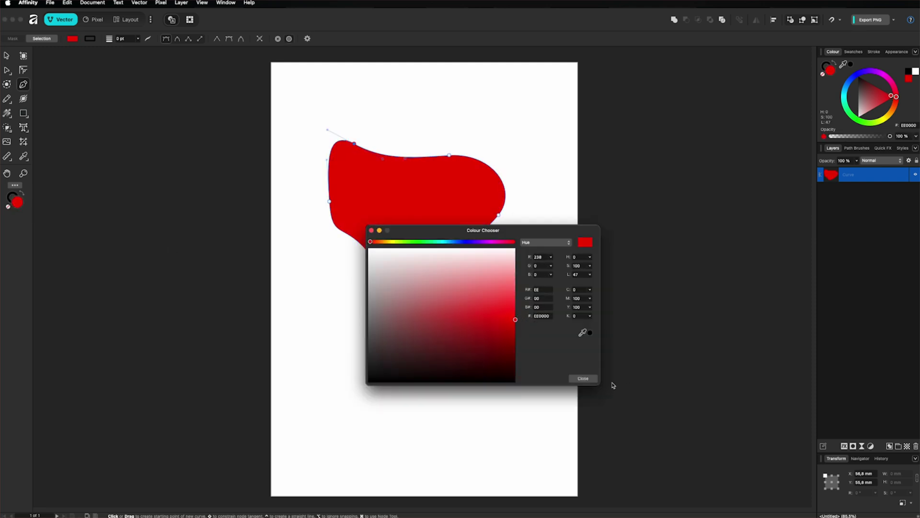
{"action": "left_click", "coordinate": [583, 379]}
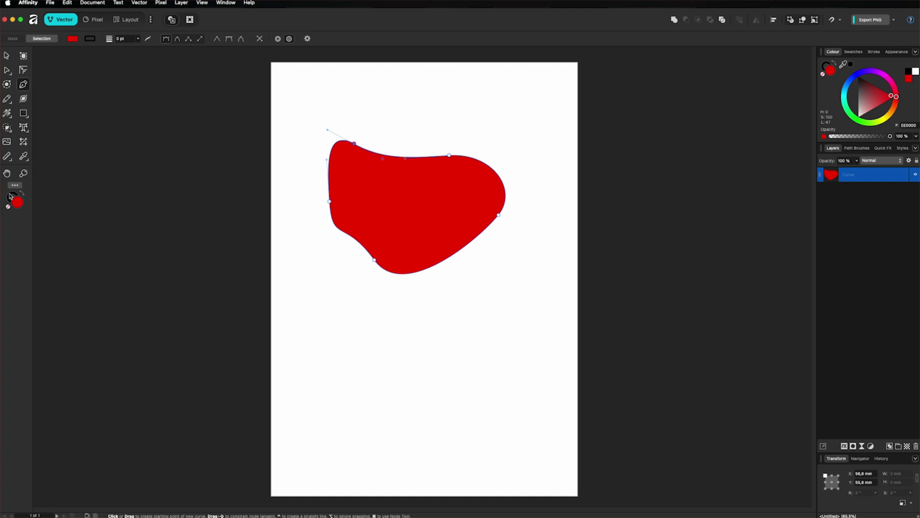
{"action": "double_click", "coordinate": [11, 197]}
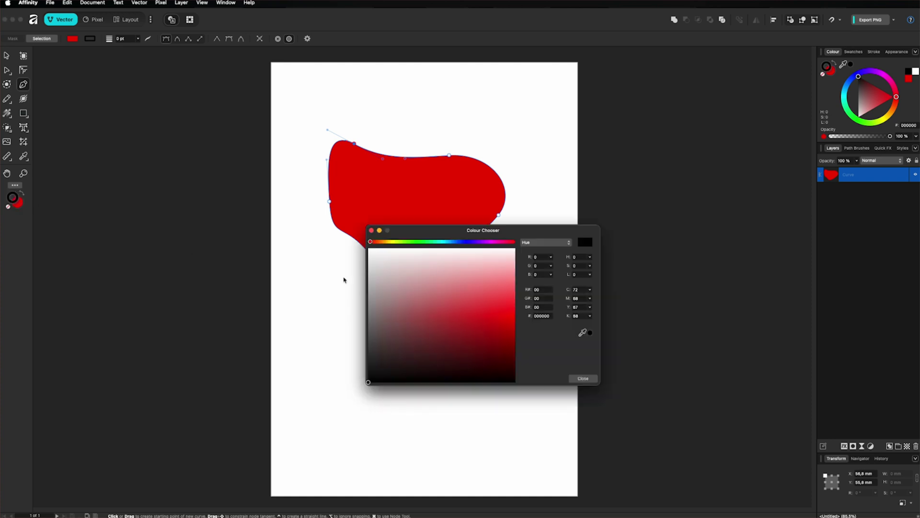
{"action": "left_click_drag", "start_coordinate": [460, 244], "coordinate": [465, 242]}
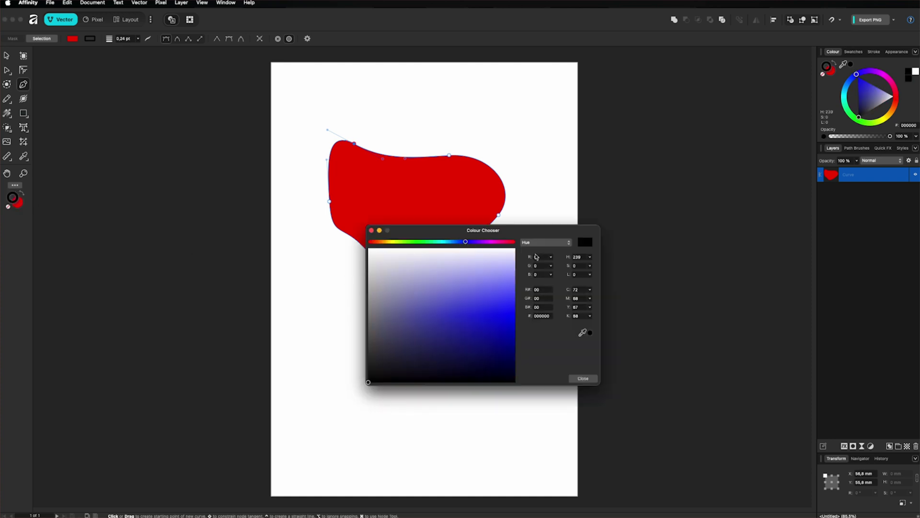
{"action": "left_click", "coordinate": [515, 317]}
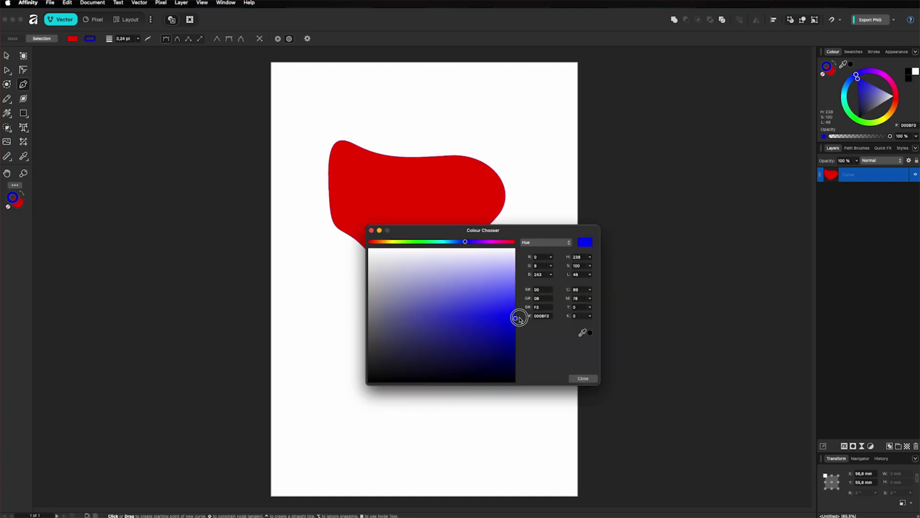
{"action": "left_click", "coordinate": [587, 380]}
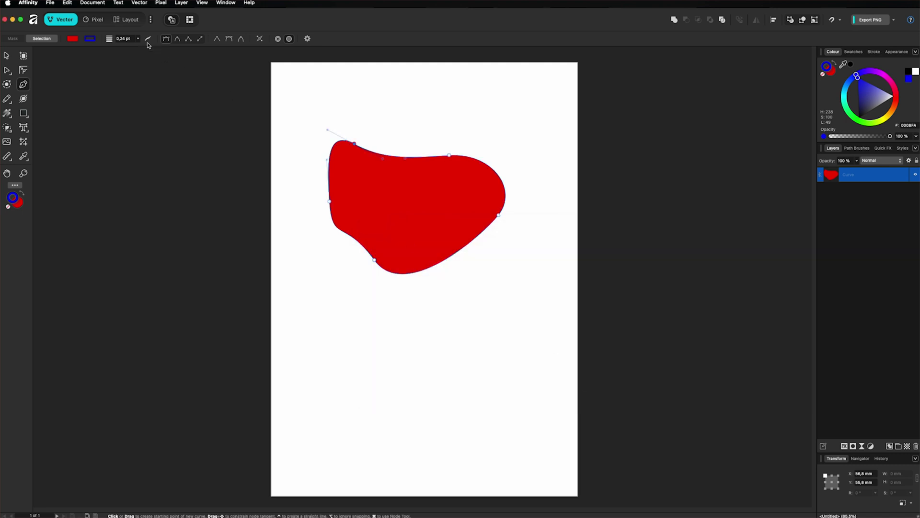
Thicken the blob's blue outline to 11 pt.
{"action": "left_click", "coordinate": [138, 38]}
{"action": "left_click_drag", "start_coordinate": [144, 47], "coordinate": [163, 47]}
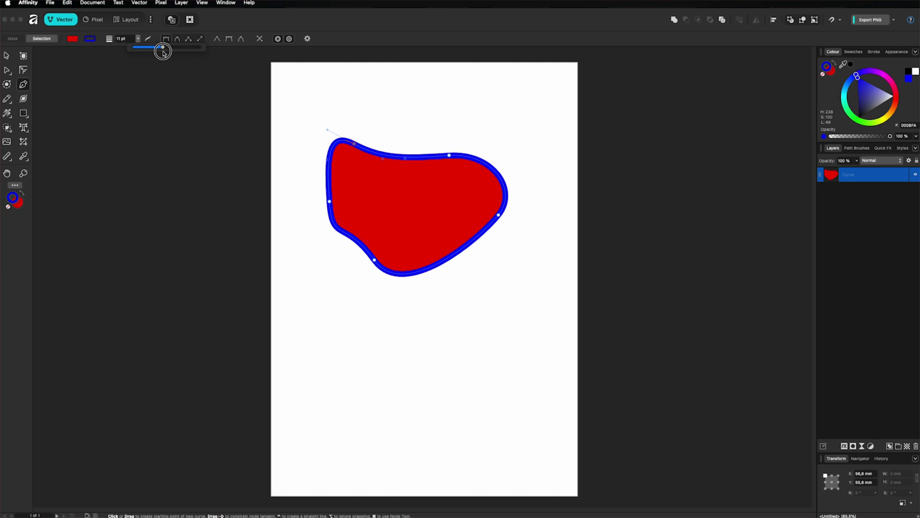
{"action": "left_click", "coordinate": [23, 114]}
{"action": "left_click_drag", "start_coordinate": [101, 366], "coordinate": [99, 139]}
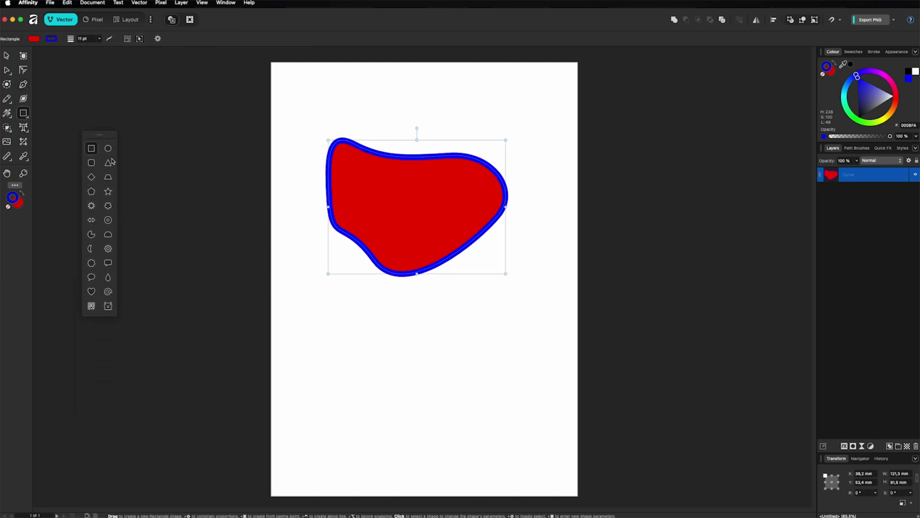
Draw a red, blue-outlined five-pointed star overlapping the blob's lower right.
{"action": "left_click", "coordinate": [108, 192]}
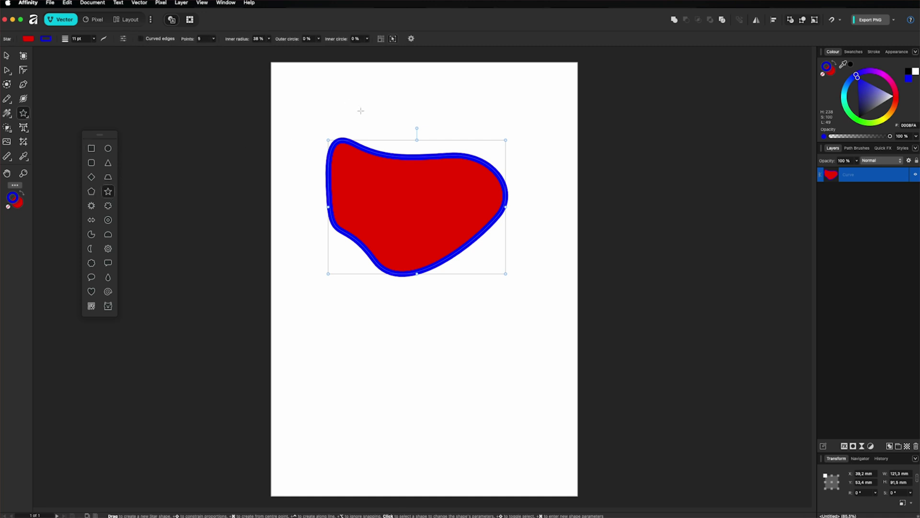
{"action": "left_click_drag", "start_coordinate": [415, 238], "coordinate": [502, 346]}
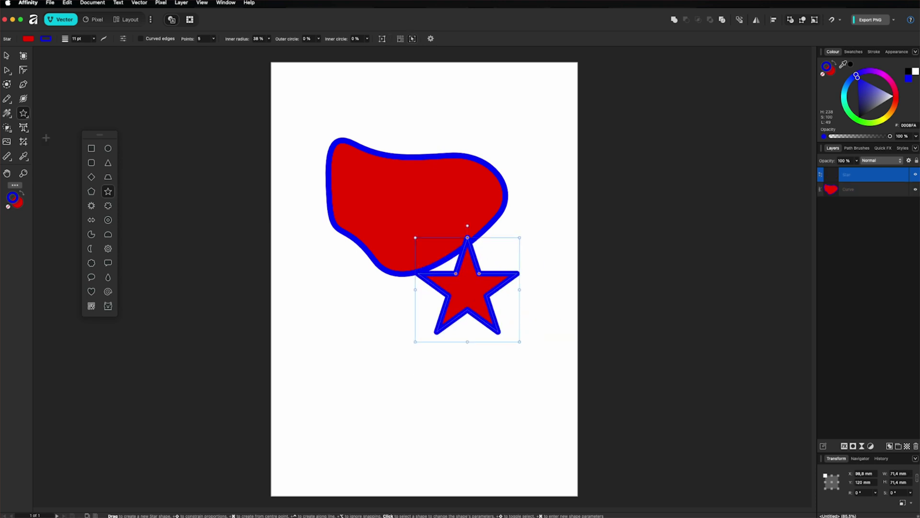
{"action": "left_click", "coordinate": [8, 113]}
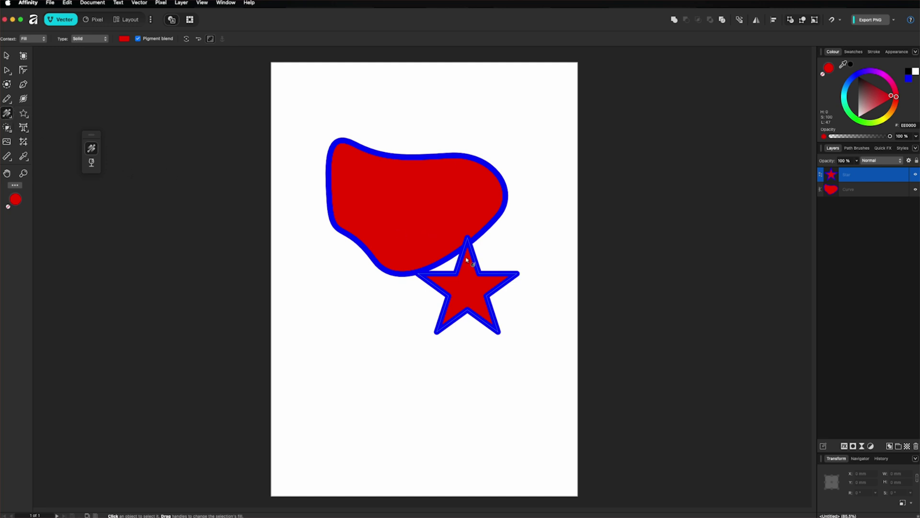
Give the star a linear gradient from red at the top to green 008C05 at the bottom.
{"action": "left_click_drag", "start_coordinate": [466, 256], "coordinate": [471, 309]}
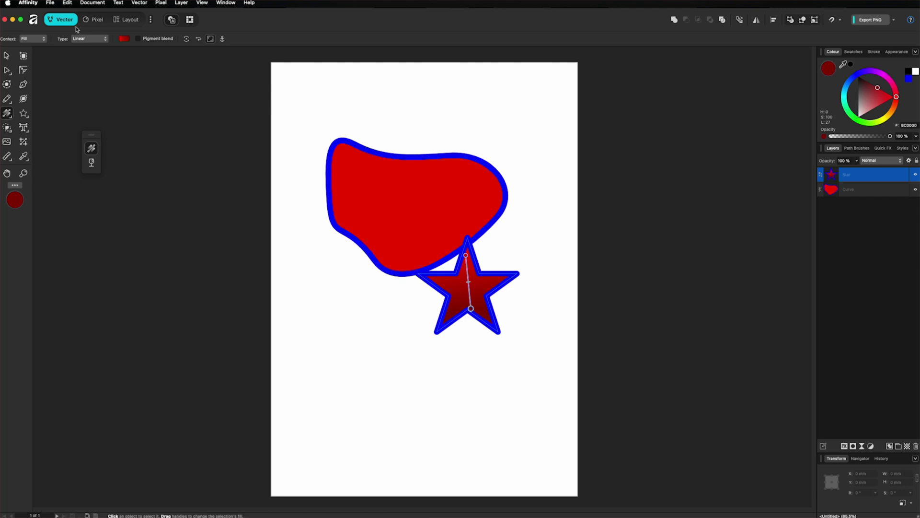
{"action": "left_click", "coordinate": [124, 39]}
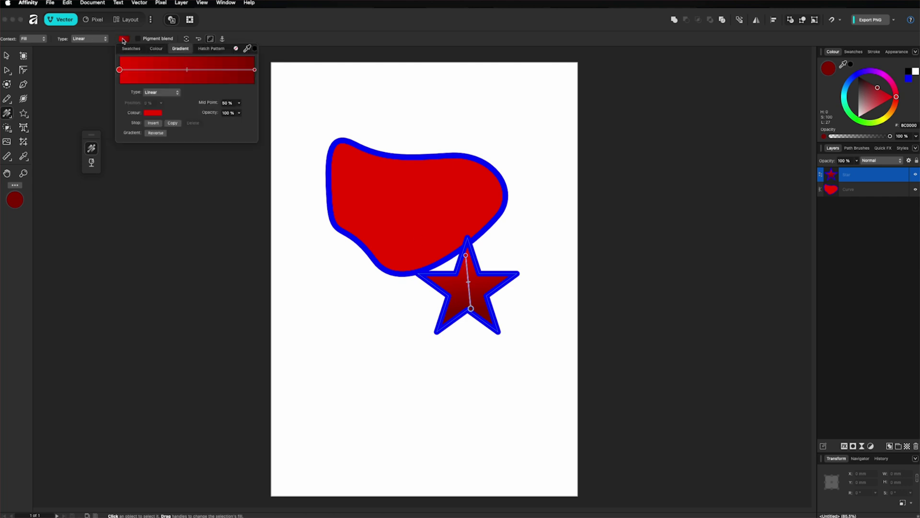
{"action": "left_click", "coordinate": [254, 70]}
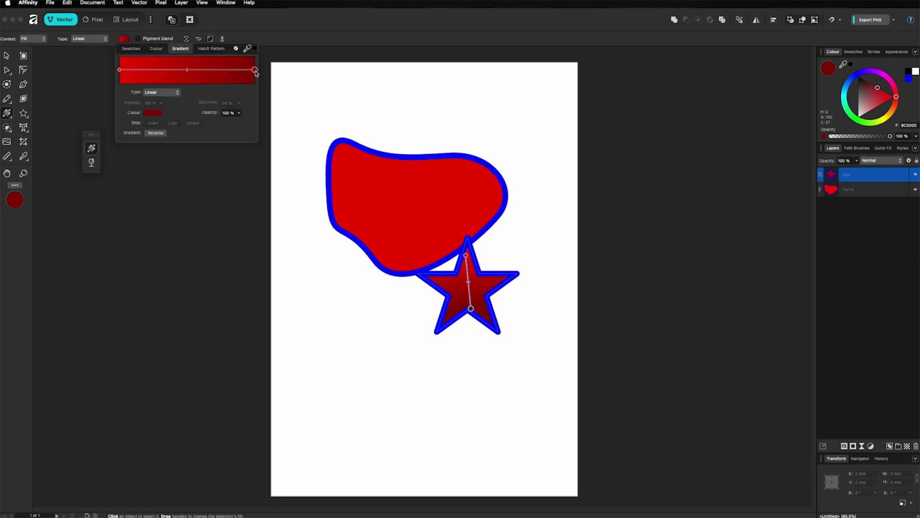
{"action": "left_click", "coordinate": [152, 113]}
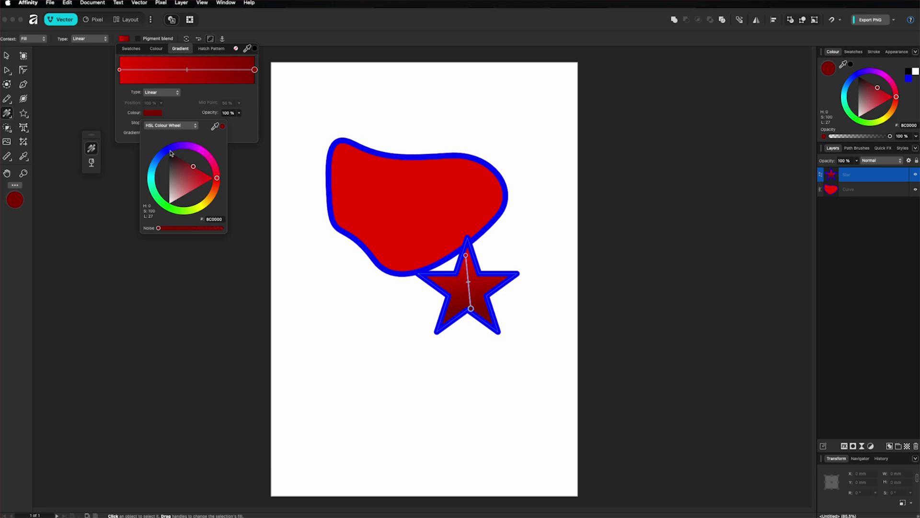
{"action": "left_click", "coordinate": [167, 206]}
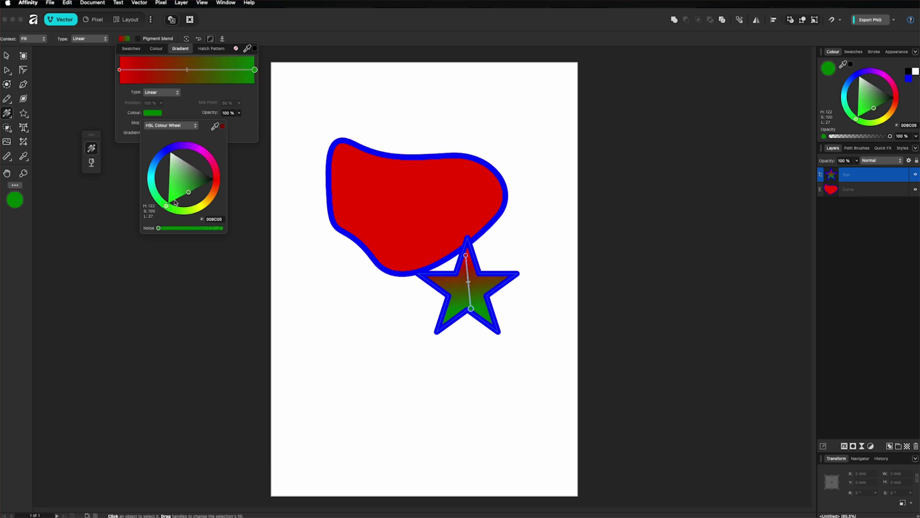
{"action": "left_click", "coordinate": [198, 90]}
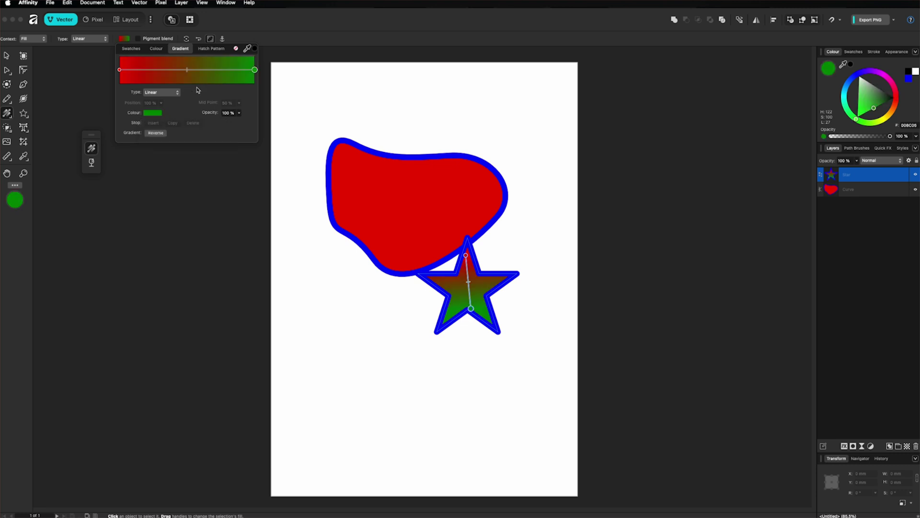
{"action": "left_click", "coordinate": [125, 39]}
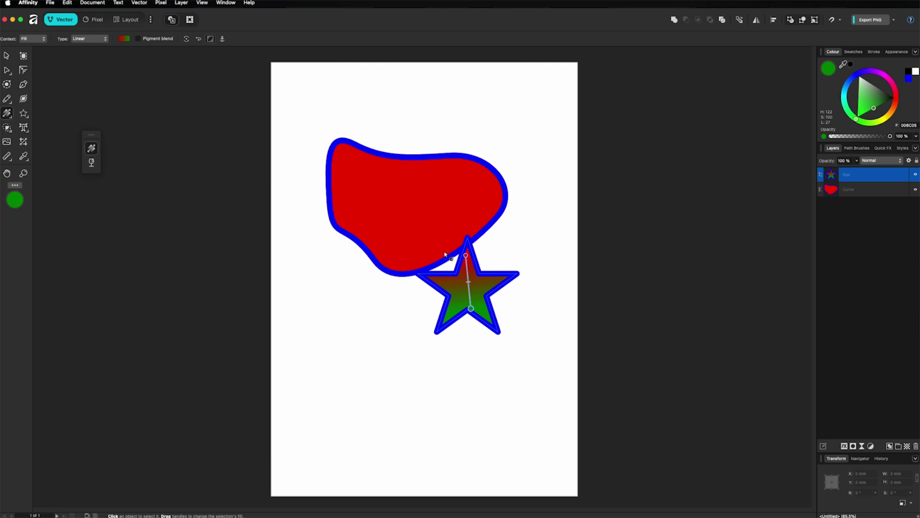
Zoom in to inspect edges in Pixel view, zoom back out, and switch to the Pixel persona.
{"action": "scroll", "coordinate": [446, 246], "scroll_direction": "up", "scroll_amount": 5}
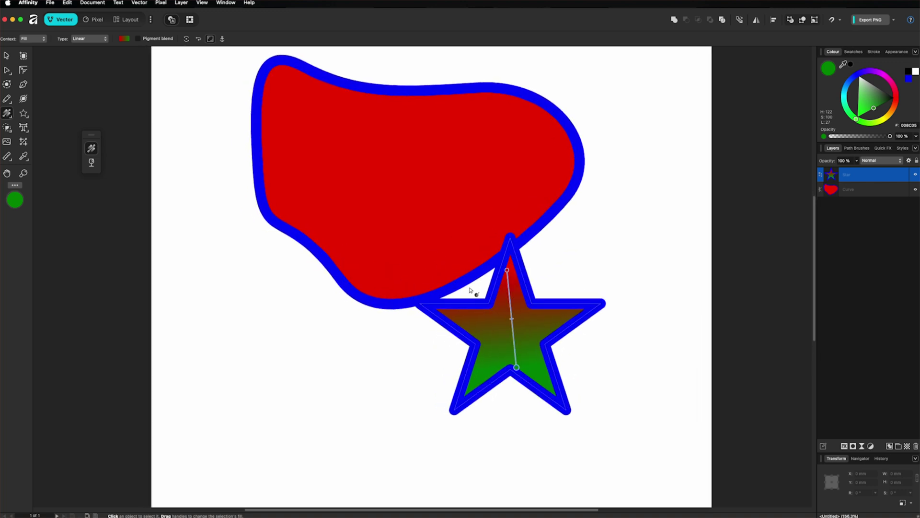
{"action": "scroll", "coordinate": [474, 288], "scroll_direction": "up", "scroll_amount": 15}
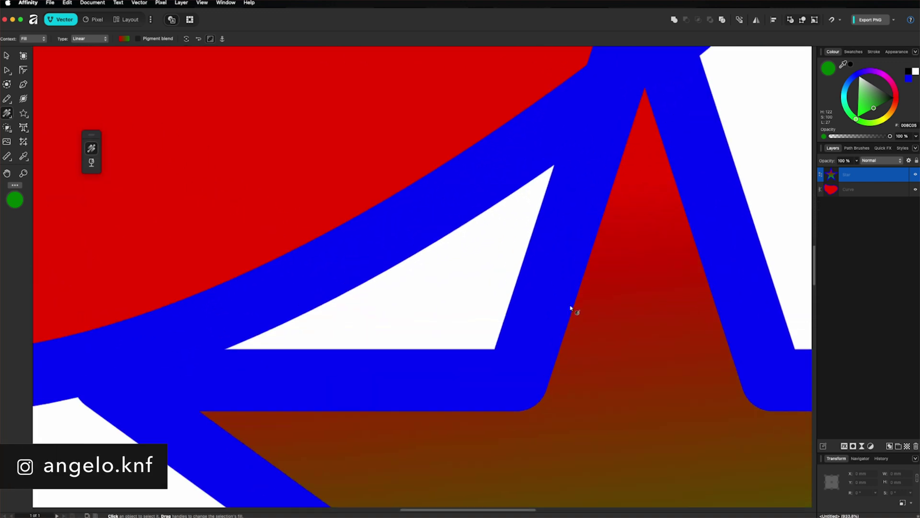
{"action": "scroll", "coordinate": [570, 308], "scroll_direction": "up", "scroll_amount": 3}
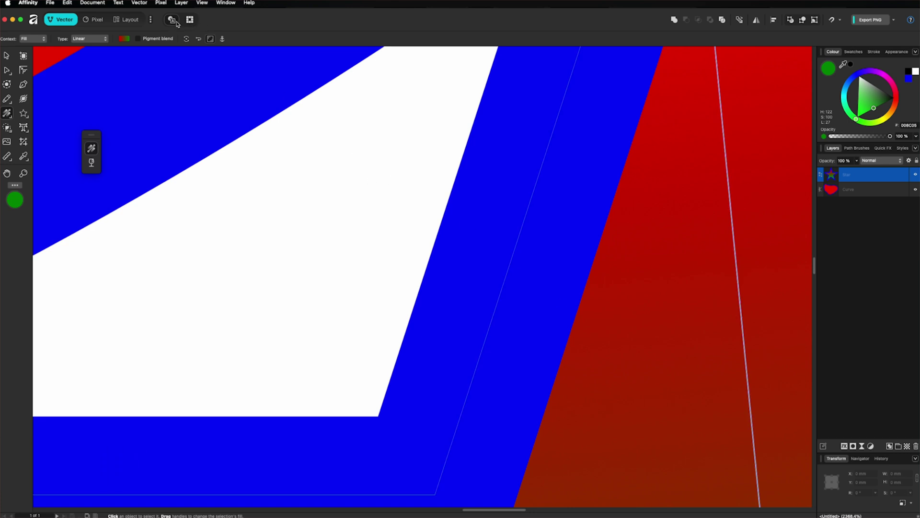
{"action": "left_click", "coordinate": [192, 21]}
{"action": "scroll", "coordinate": [394, 196], "scroll_direction": "down", "scroll_amount": 3}
{"action": "scroll", "coordinate": [394, 196], "scroll_direction": "down", "scroll_amount": 4}
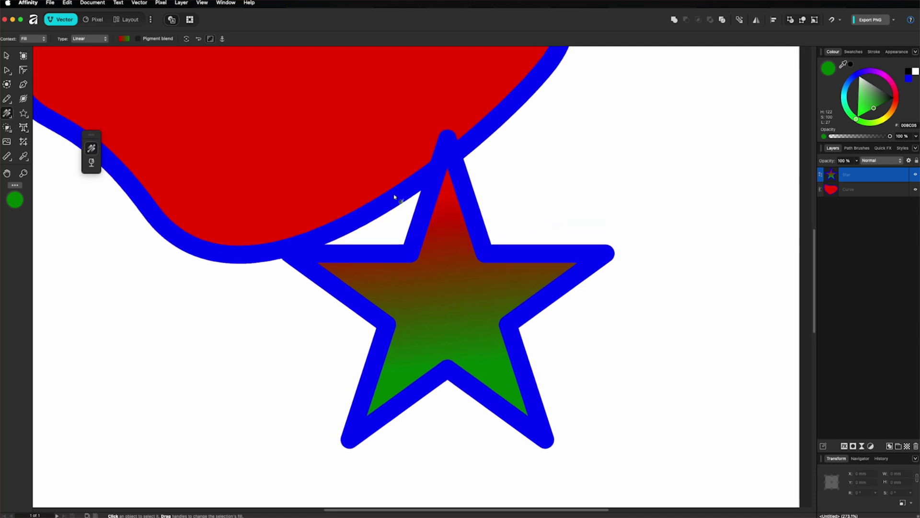
{"action": "left_click", "coordinate": [95, 21]}
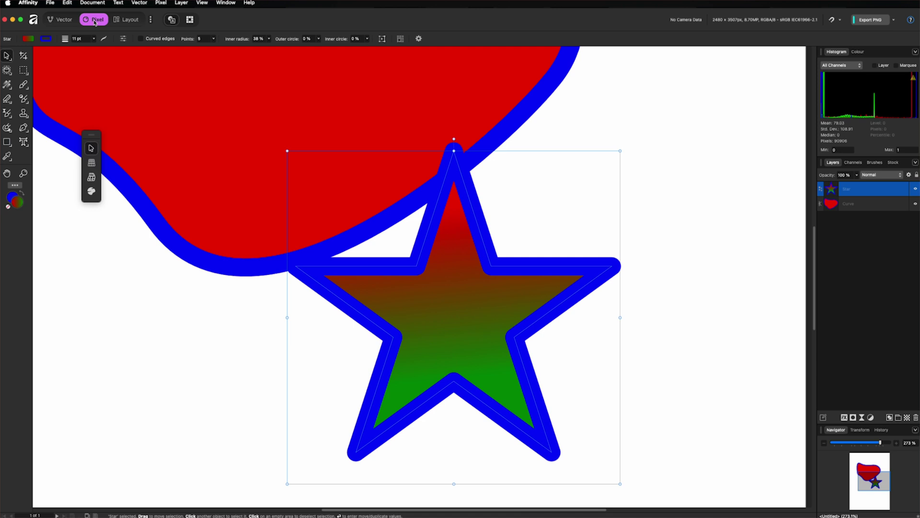
With the red curve selected, place the raven photo via File > Place and size it across the upper page.
{"action": "left_click", "coordinate": [355, 218]}
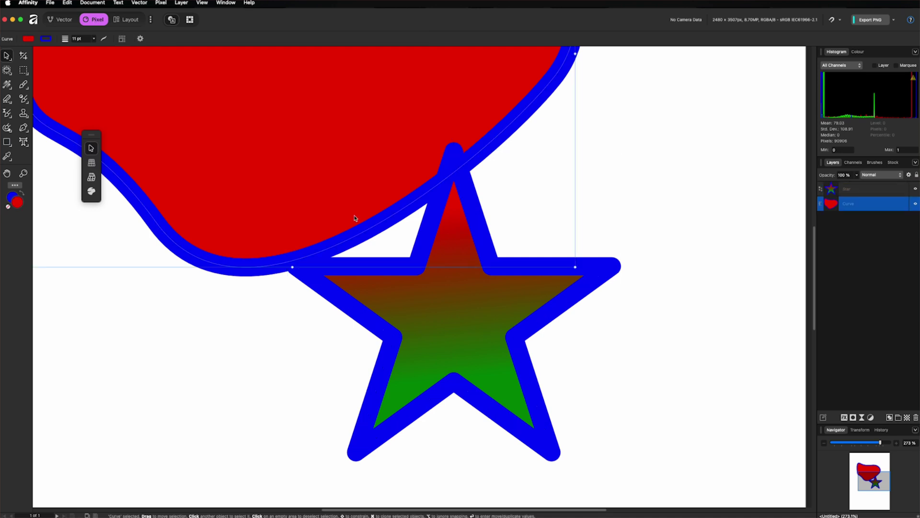
{"action": "left_click", "coordinate": [50, 3]}
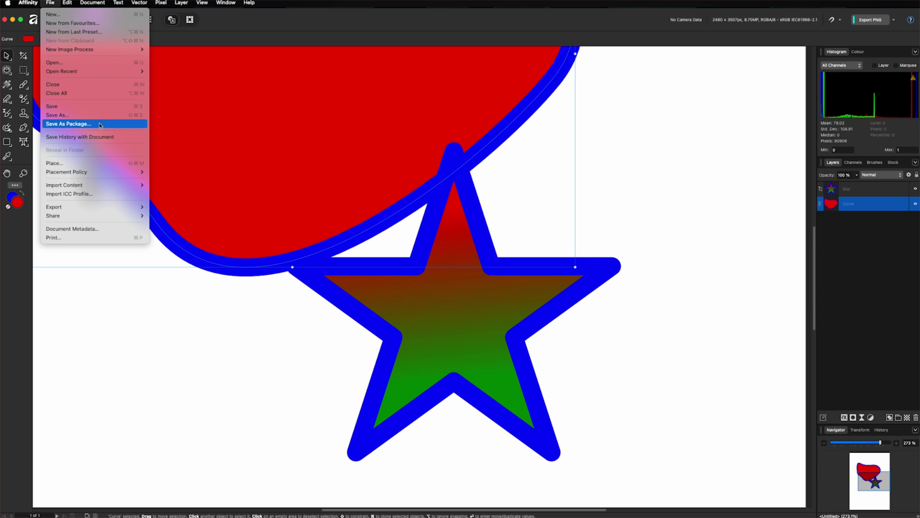
{"action": "left_click", "coordinate": [109, 163]}
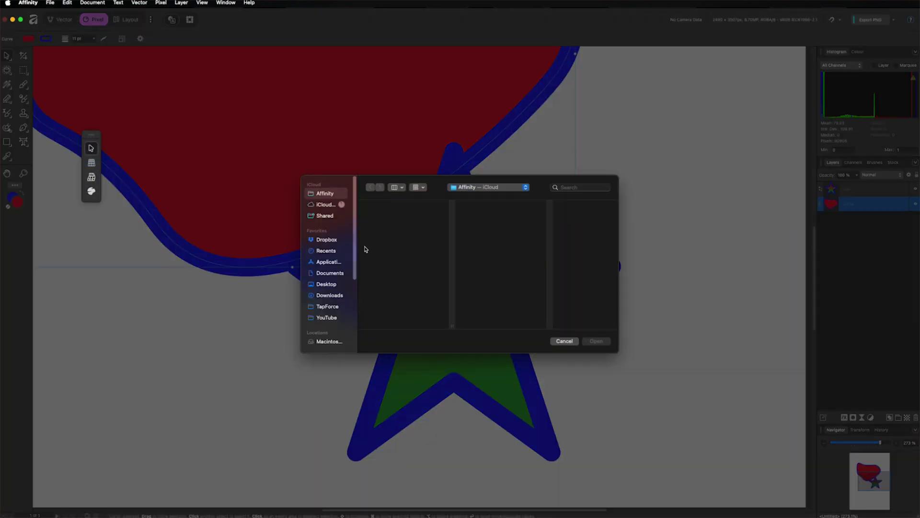
{"action": "double_click", "coordinate": [364, 249]}
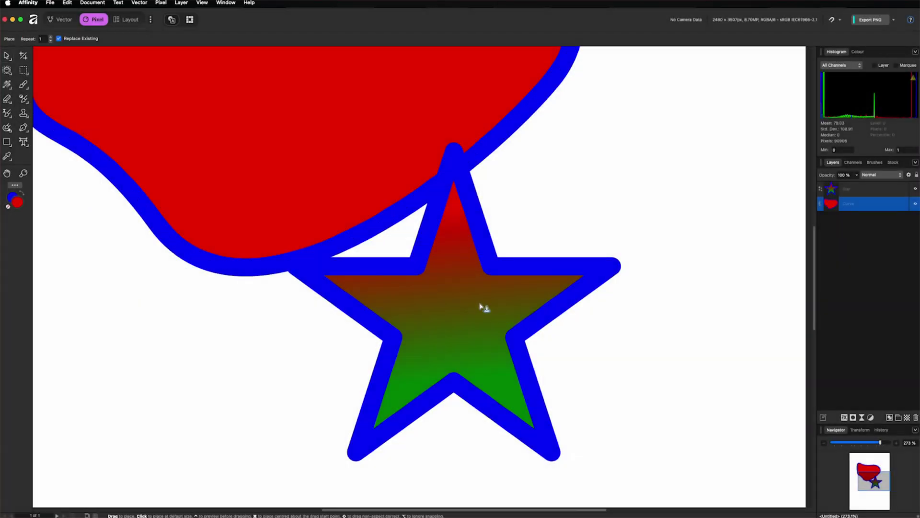
{"action": "key", "text": "super+0"}
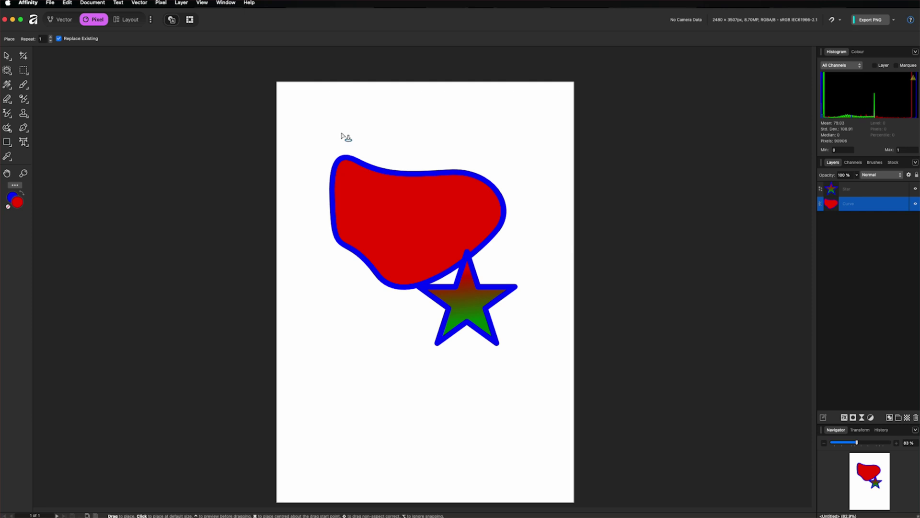
{"action": "left_click_drag", "start_coordinate": [342, 136], "coordinate": [512, 281]}
{"action": "left_click_drag", "start_coordinate": [419, 174], "coordinate": [509, 192]}
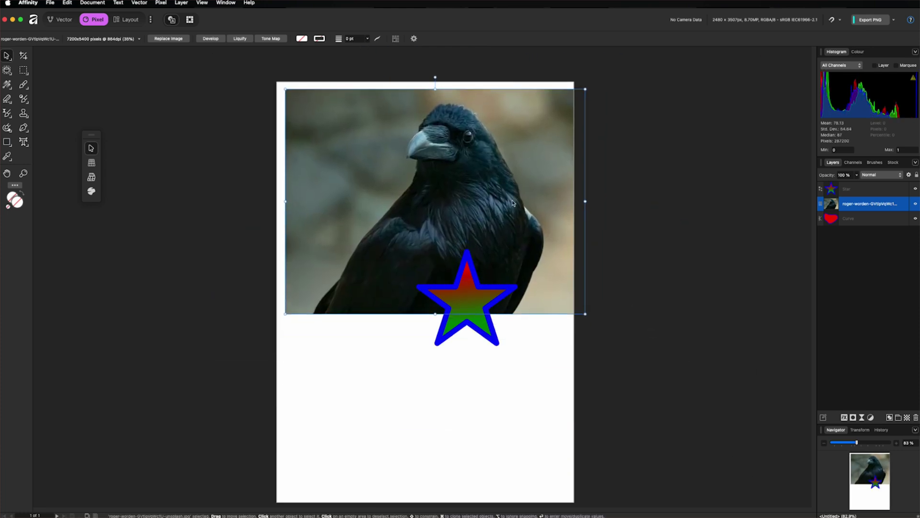
{"action": "left_click_drag", "start_coordinate": [585, 314], "coordinate": [569, 294]}
{"action": "left_click", "coordinate": [480, 331]}
Delete the gradient star and the red curve, then move the raven photo to the page centre.
{"action": "left_click", "coordinate": [480, 330]}
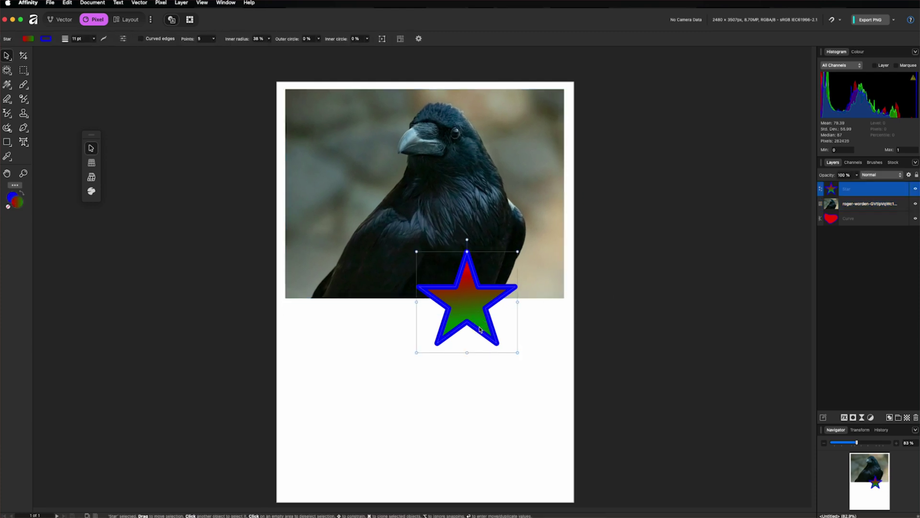
{"action": "key", "text": "Delete"}
{"action": "left_click_drag", "start_coordinate": [479, 329], "coordinate": [442, 212]}
{"action": "left_click", "coordinate": [442, 212]}
{"action": "key", "text": "Delete"}
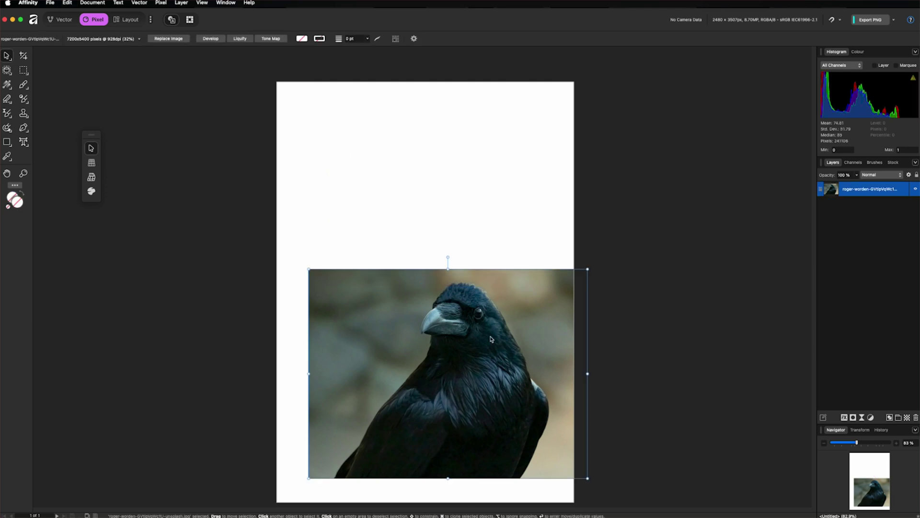
{"action": "left_click_drag", "start_coordinate": [490, 336], "coordinate": [466, 248]}
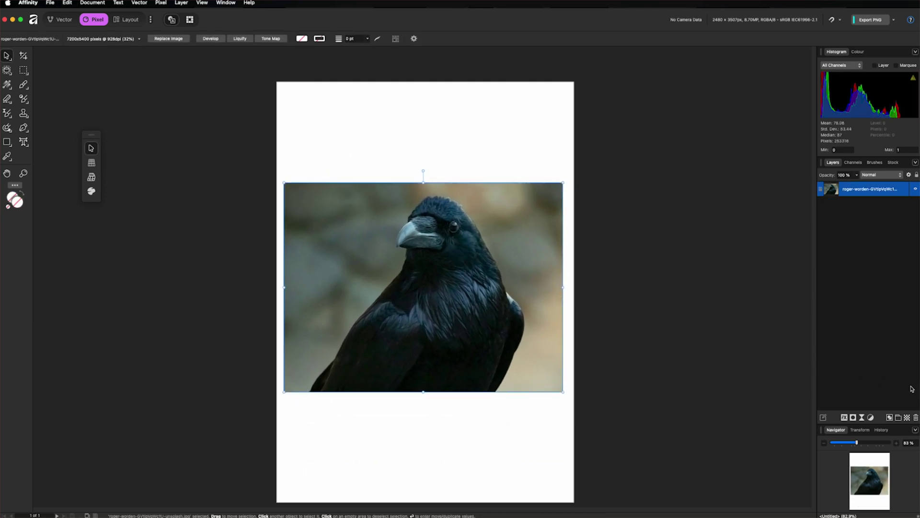
{"action": "left_click", "coordinate": [872, 416]}
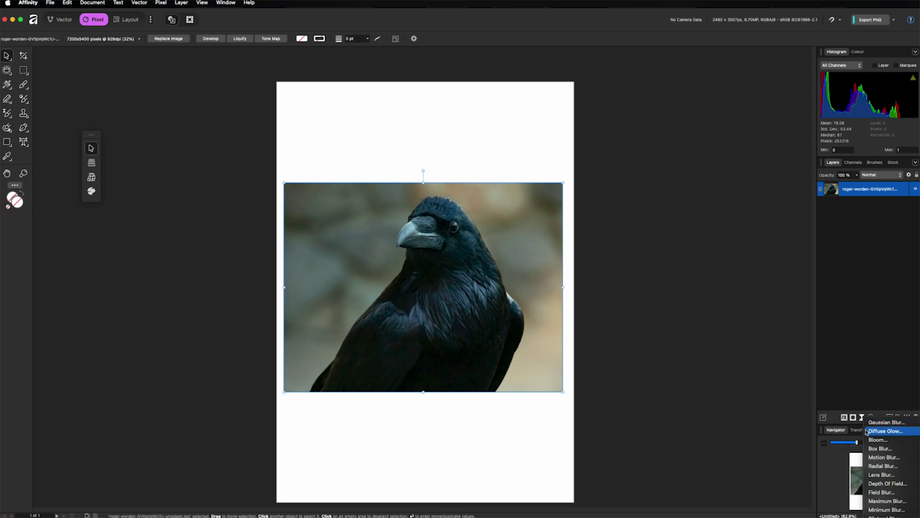
Add a Live Glitch filter set to Shred (Colour) and tune its horizontal and vertical strength.
{"action": "scroll", "coordinate": [889, 472], "scroll_direction": "down", "scroll_amount": 4}
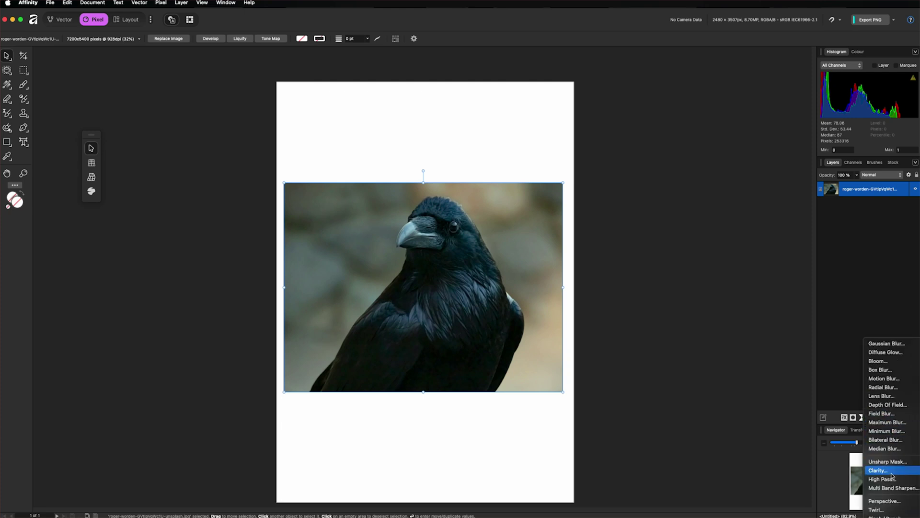
{"action": "scroll", "coordinate": [889, 446], "scroll_direction": "down", "scroll_amount": 8}
{"action": "left_click", "coordinate": [885, 415]}
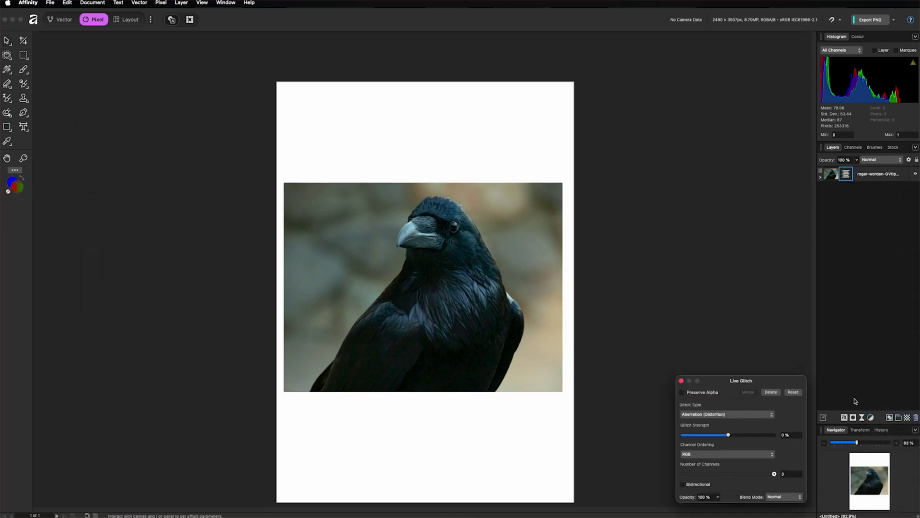
{"action": "left_click_drag", "start_coordinate": [761, 382], "coordinate": [667, 195]}
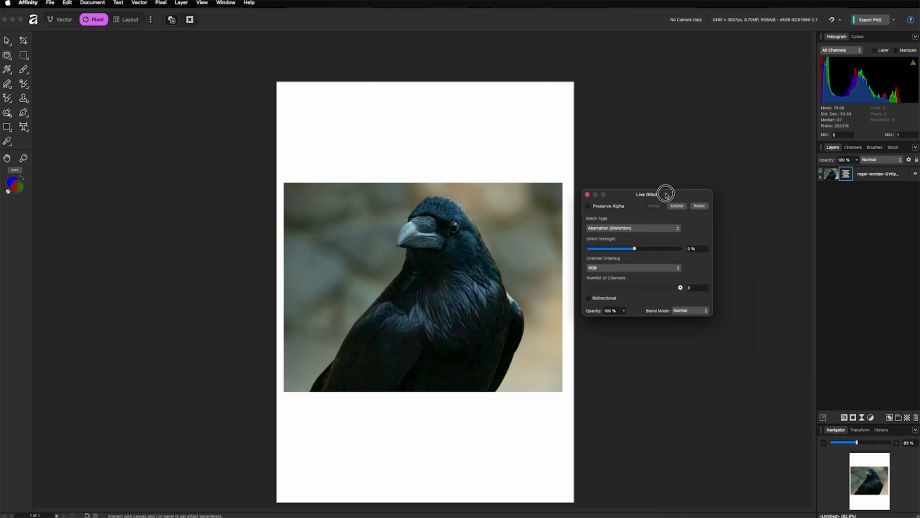
{"action": "left_click", "coordinate": [668, 230]}
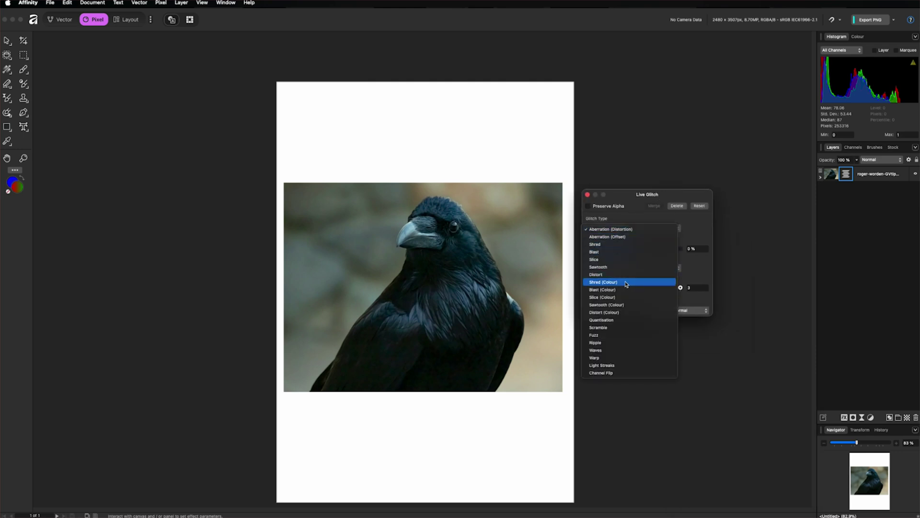
{"action": "left_click", "coordinate": [624, 283]}
{"action": "left_click_drag", "start_coordinate": [601, 209], "coordinate": [651, 209]}
{"action": "mouse_move", "coordinate": [588, 229]}
{"action": "left_mouse_down"}
{"action": "mouse_move", "coordinate": [713, 226]}
{"action": "mouse_move", "coordinate": [578, 240]}
{"action": "left_mouse_up"}
{"action": "mouse_move", "coordinate": [656, 212]}
{"action": "left_mouse_down"}
{"action": "mouse_move", "coordinate": [619, 209]}
{"action": "mouse_move", "coordinate": [658, 210]}
{"action": "mouse_move", "coordinate": [641, 209]}
{"action": "left_mouse_up"}
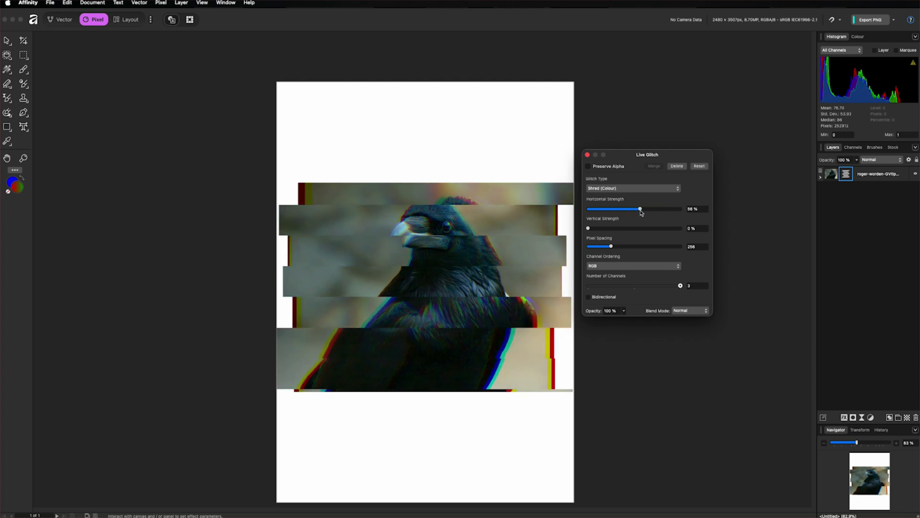
Add a Brightness / Contrast adjustment above the glitched photo, raising both brightness and contrast.
{"action": "left_click", "coordinate": [871, 418]}
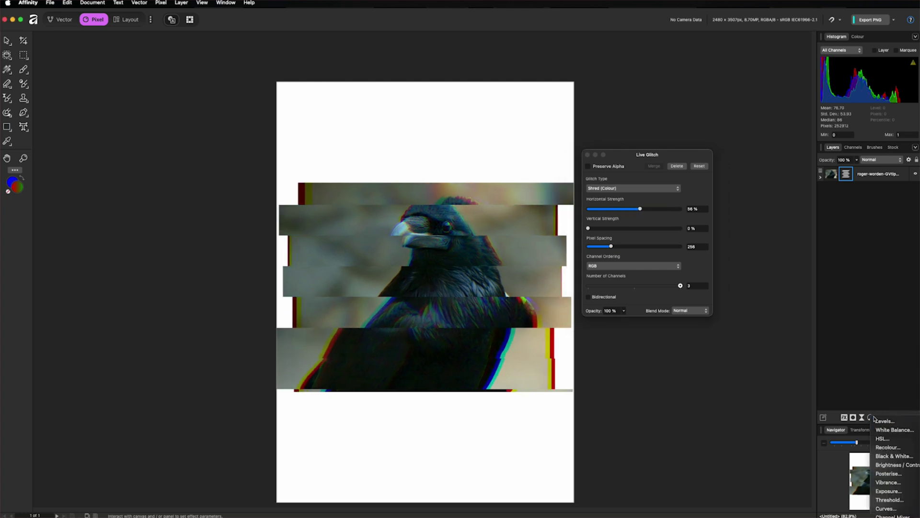
{"action": "left_click", "coordinate": [892, 465]}
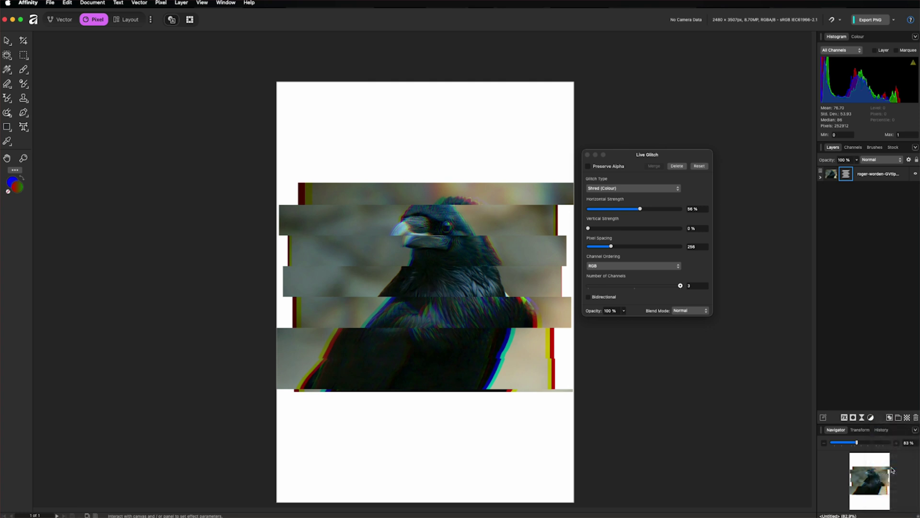
{"action": "left_click_drag", "start_coordinate": [725, 433], "coordinate": [717, 308]}
{"action": "left_click", "coordinate": [628, 261]}
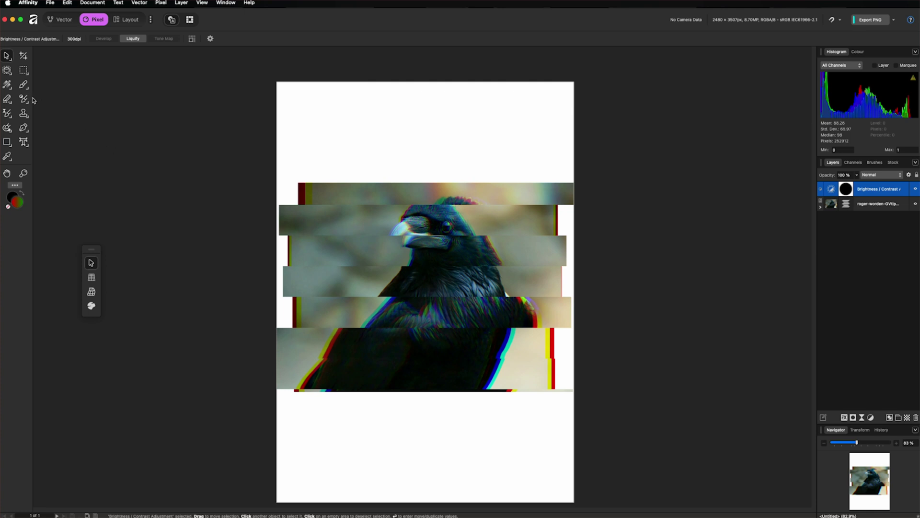
{"action": "left_click", "coordinate": [23, 84]}
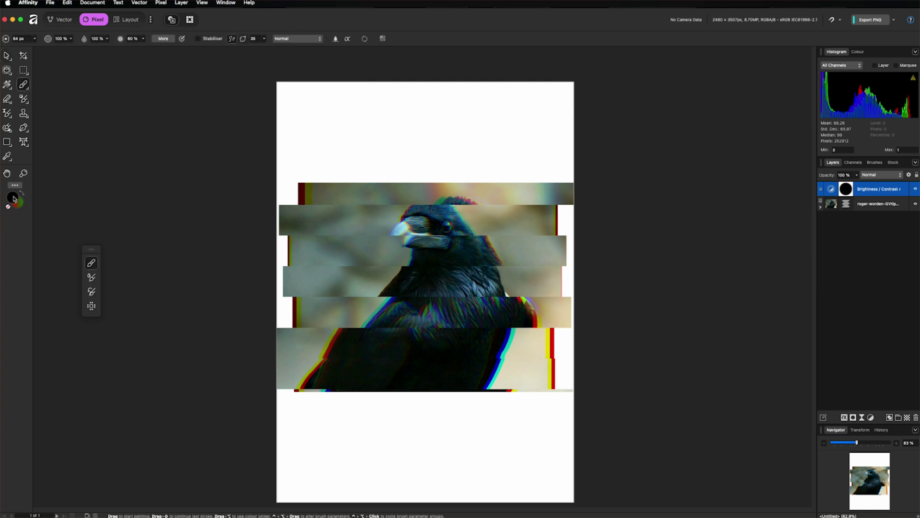
Set the paint colour to green in the Colour Chooser.
{"action": "left_click", "coordinate": [13, 198]}
{"action": "left_click_drag", "start_coordinate": [478, 321], "coordinate": [480, 315]}
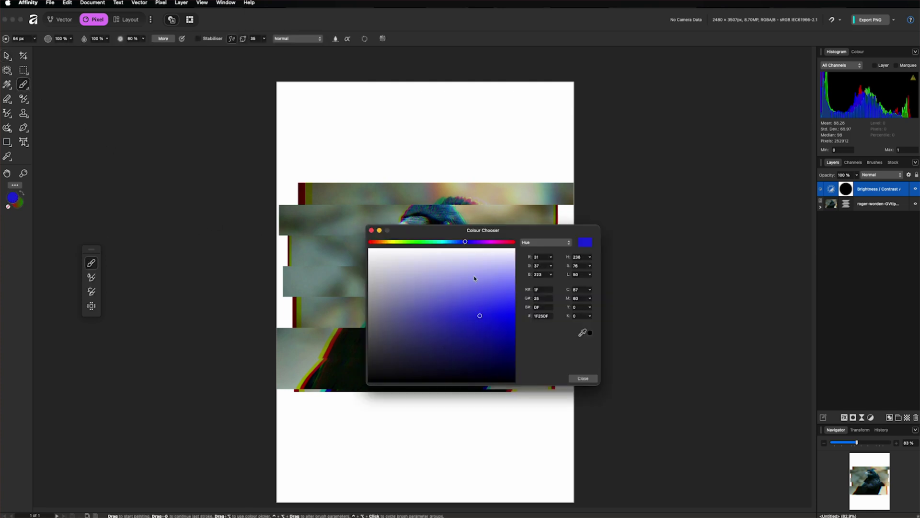
{"action": "left_click", "coordinate": [423, 242]}
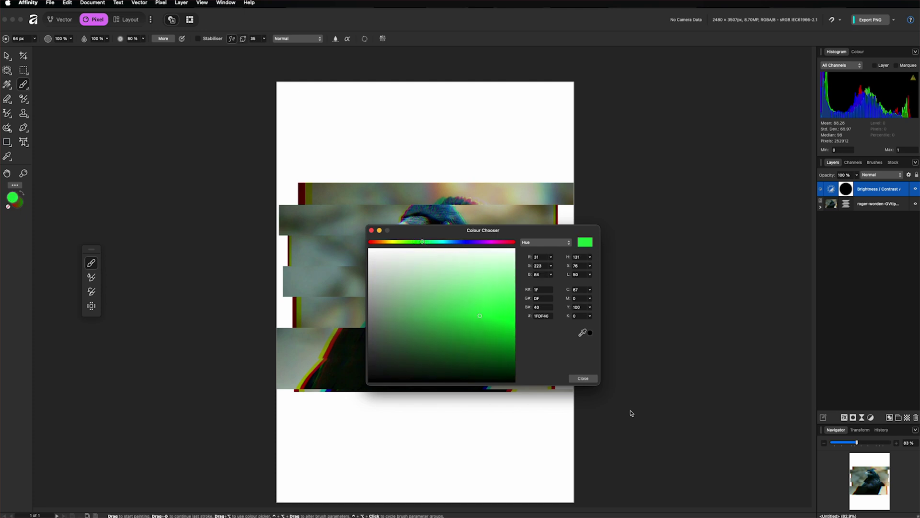
{"action": "left_click", "coordinate": [583, 379]}
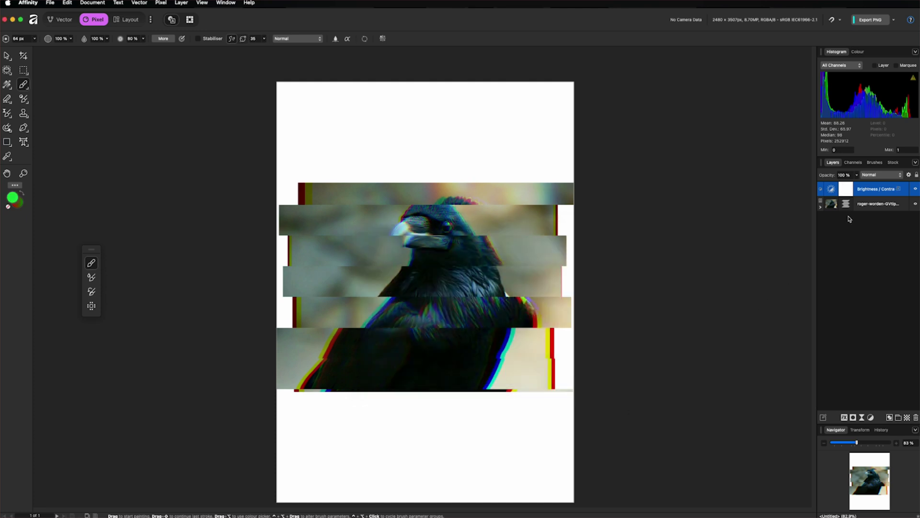
Paint a green squiggle across the raven photo layer, then switch to the Layout persona.
{"action": "left_click", "coordinate": [871, 206]}
{"action": "mouse_move", "coordinate": [356, 229]}
{"action": "left_mouse_down"}
{"action": "mouse_move", "coordinate": [325, 294]}
{"action": "mouse_move", "coordinate": [385, 346]}
{"action": "mouse_move", "coordinate": [450, 370]}
{"action": "left_mouse_up"}
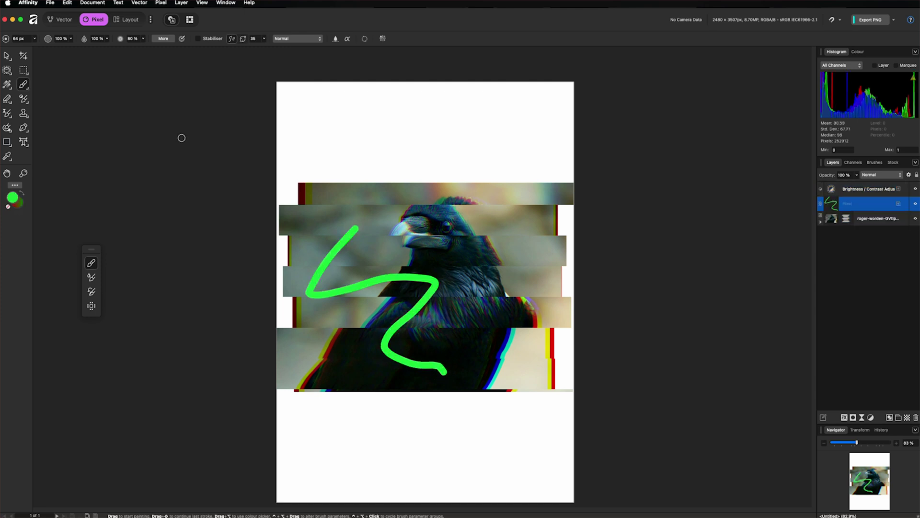
{"action": "left_click", "coordinate": [128, 21]}
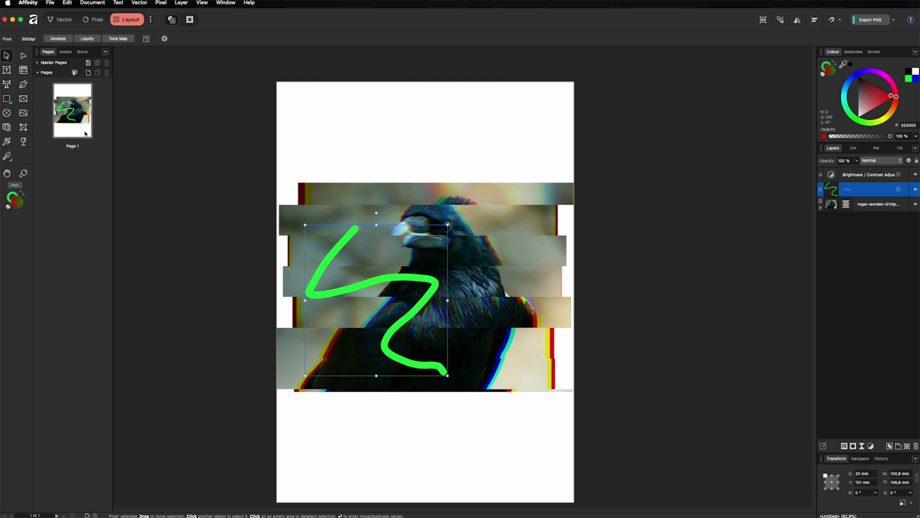
Draw a rectangular picture frame near the page top and drop the crow photo into it.
{"action": "left_click", "coordinate": [37, 63]}
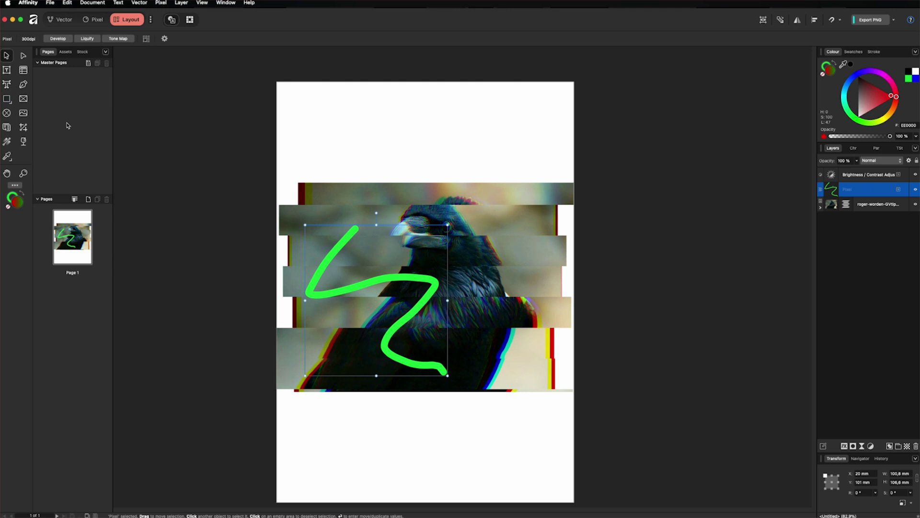
{"action": "left_click", "coordinate": [23, 98]}
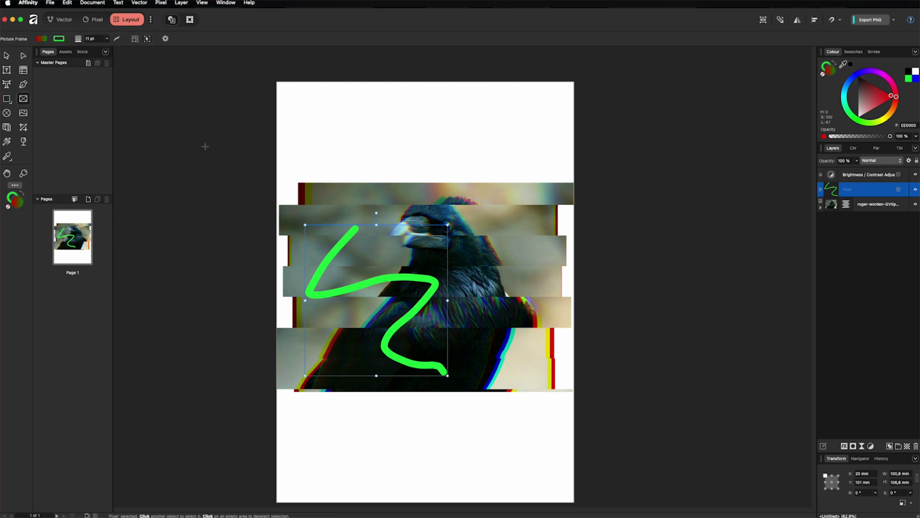
{"action": "left_click_drag", "start_coordinate": [341, 110], "coordinate": [486, 210]}
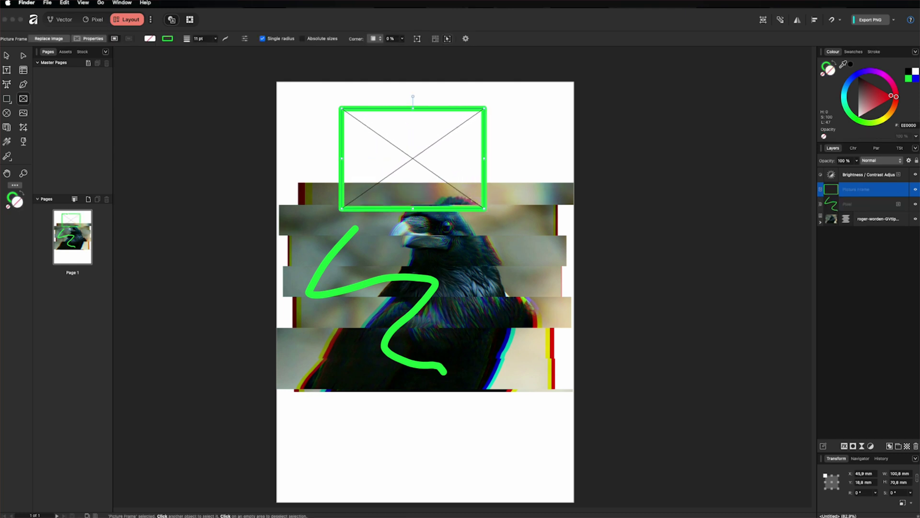
{"action": "left_click_drag", "start_coordinate": [806, 220], "coordinate": [410, 155]}
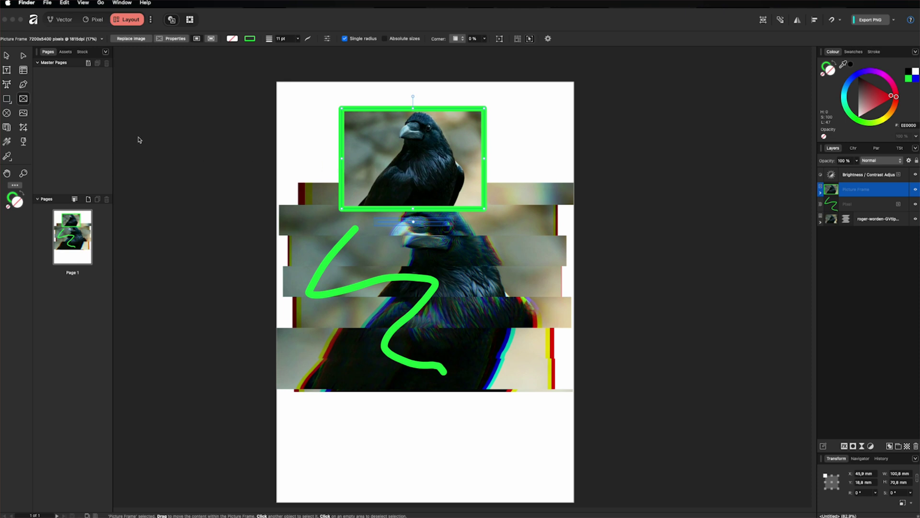
Cycle through the Pixel, Vector and Layout studios, ending in the Vector studio.
{"action": "left_click", "coordinate": [94, 19]}
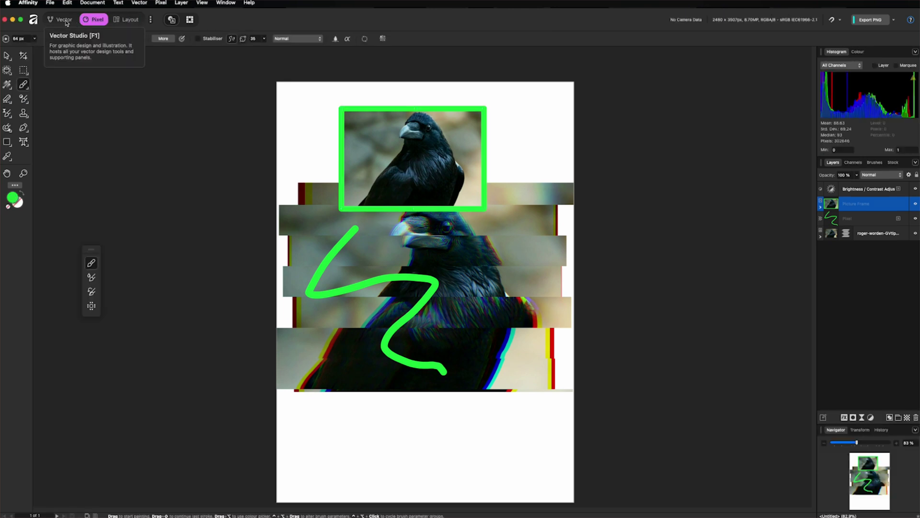
{"action": "left_click", "coordinate": [64, 21]}
{"action": "left_click", "coordinate": [94, 20]}
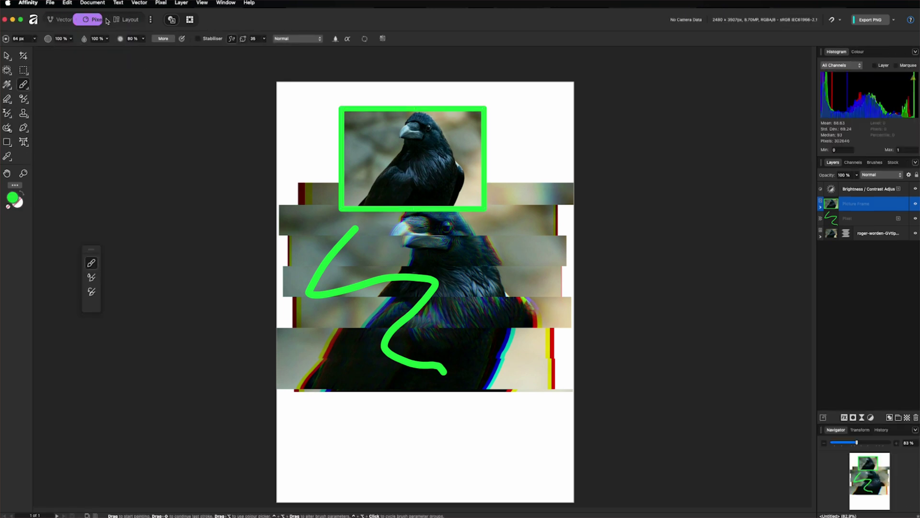
{"action": "left_click", "coordinate": [129, 20]}
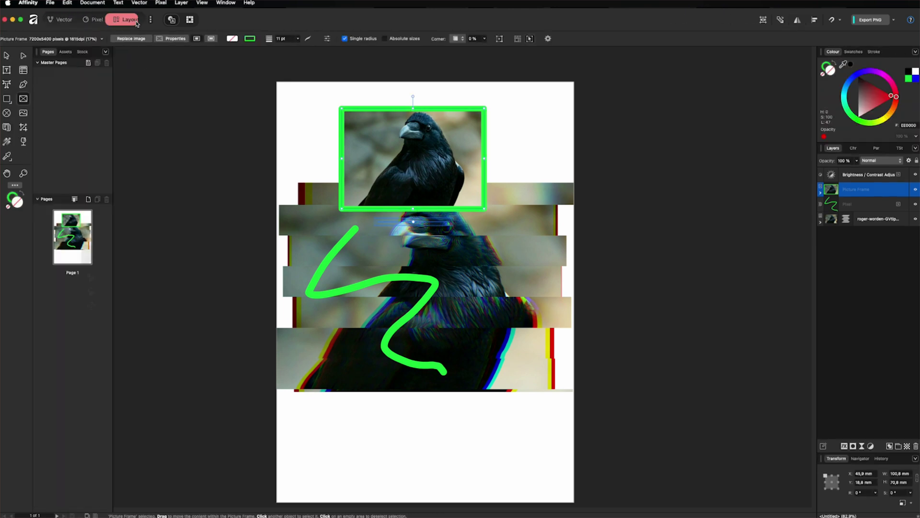
{"action": "left_click", "coordinate": [65, 21]}
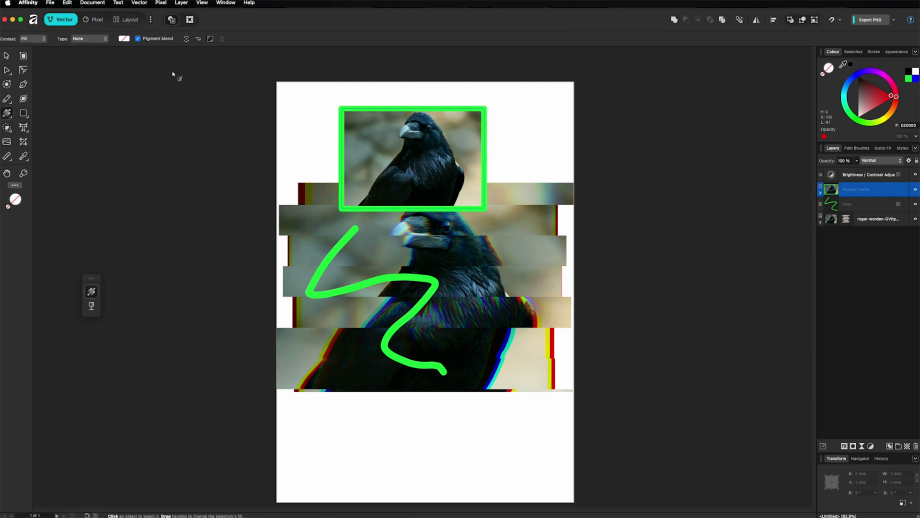
{"action": "left_click", "coordinate": [150, 20]}
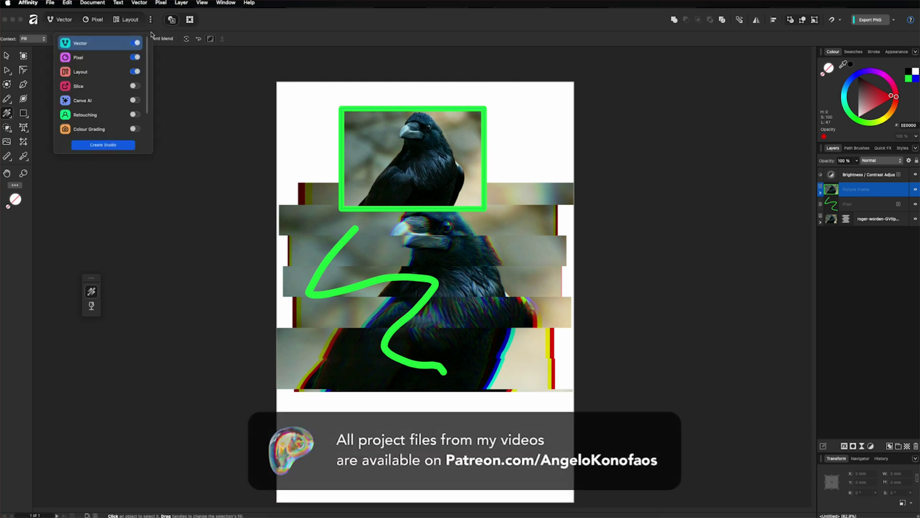
Create a custom studio named 'Anko studio' with a camera icon and mint-green colour.
{"action": "left_click", "coordinate": [104, 146]}
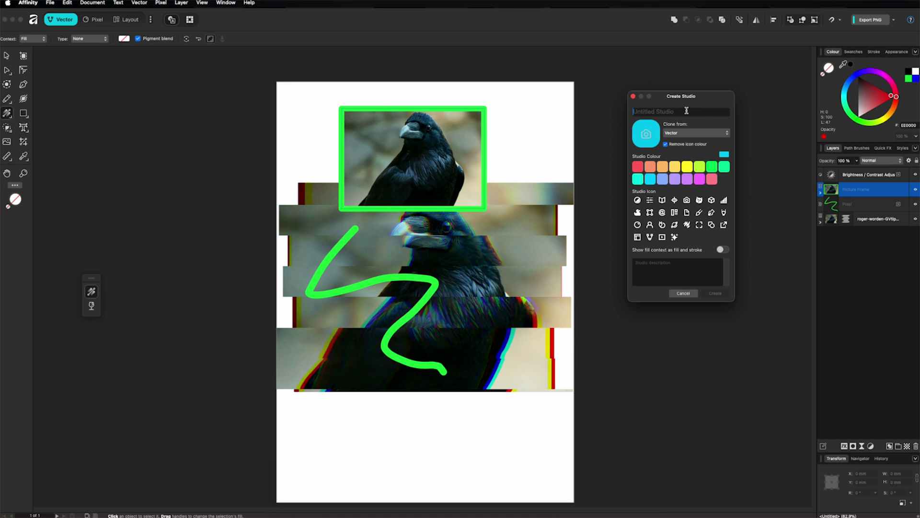
{"action": "type", "text": "Anko studio"}
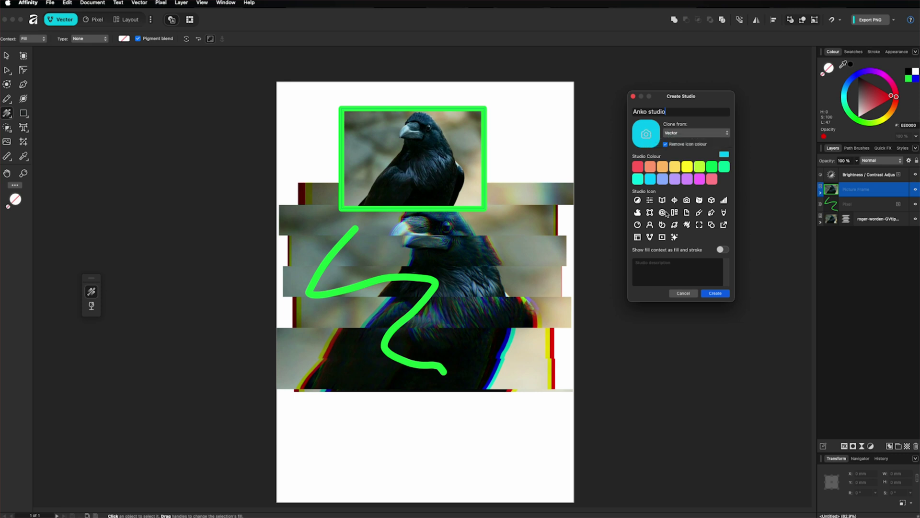
{"action": "left_click", "coordinate": [686, 200]}
{"action": "left_click", "coordinate": [712, 180]}
{"action": "left_click", "coordinate": [725, 166]}
{"action": "left_click", "coordinate": [696, 266]}
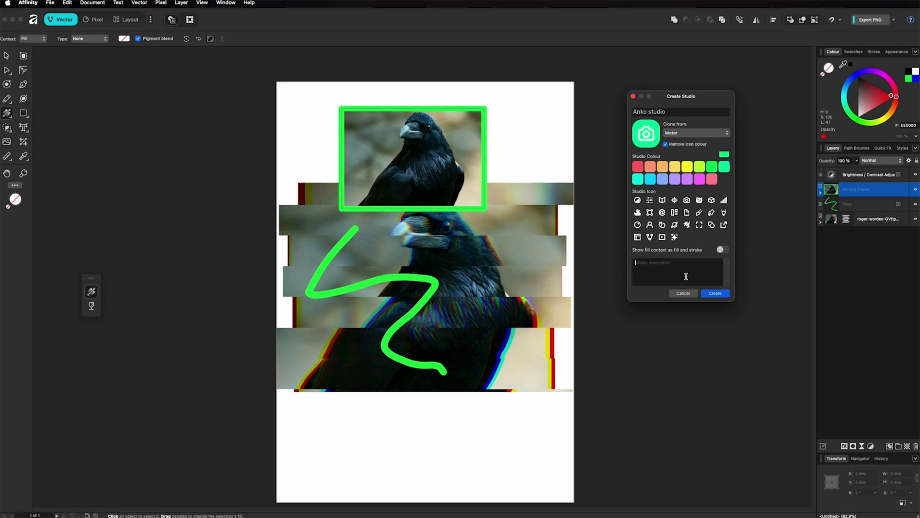
{"action": "left_click", "coordinate": [715, 294]}
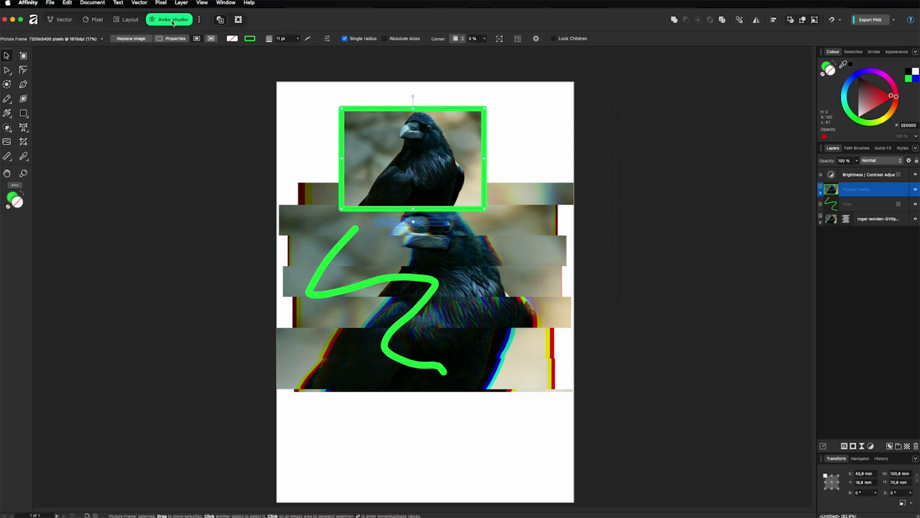
Switch to the Layout studio, then make the new Anko studio active.
{"action": "left_click", "coordinate": [130, 22]}
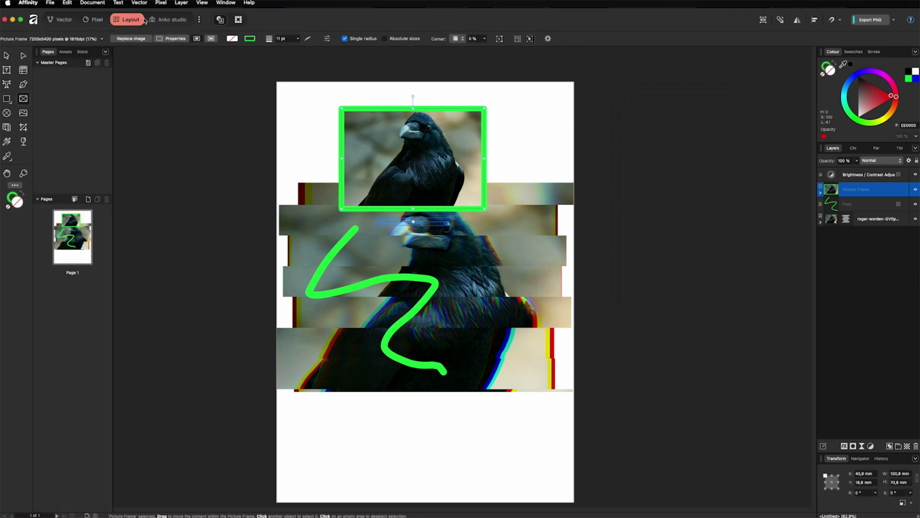
{"action": "left_click", "coordinate": [172, 20]}
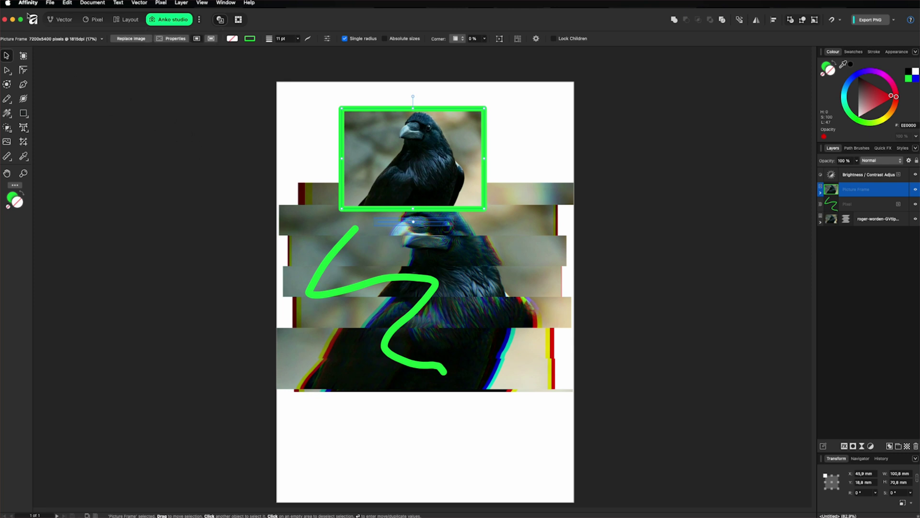
{"action": "left_click", "coordinate": [50, 3]}
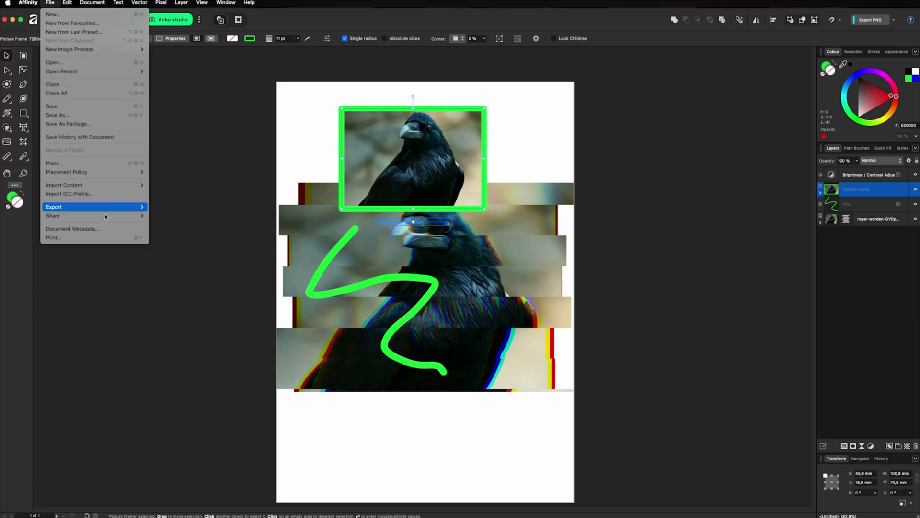
{"action": "mouse_move", "coordinate": [106, 209]}
{"action": "left_click", "coordinate": [164, 207]}
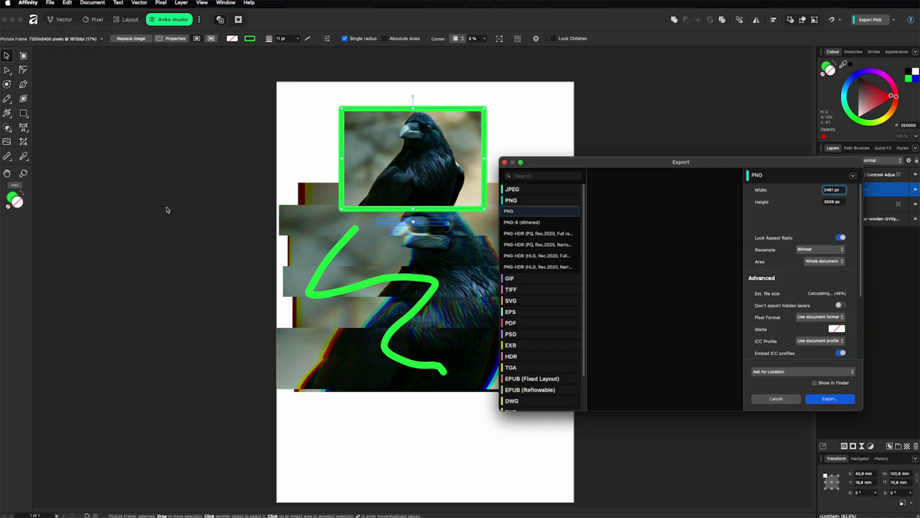
{"action": "left_click_drag", "start_coordinate": [594, 163], "coordinate": [254, 118]}
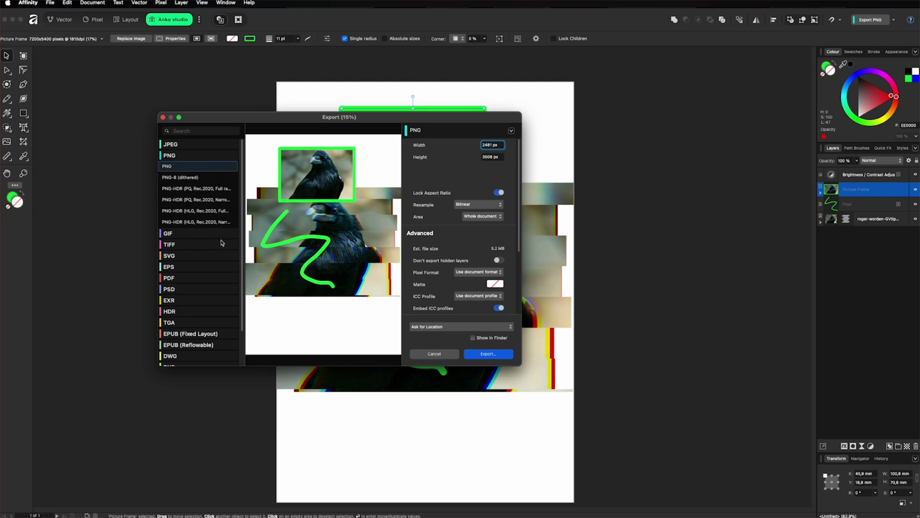
{"action": "left_click", "coordinate": [184, 144]}
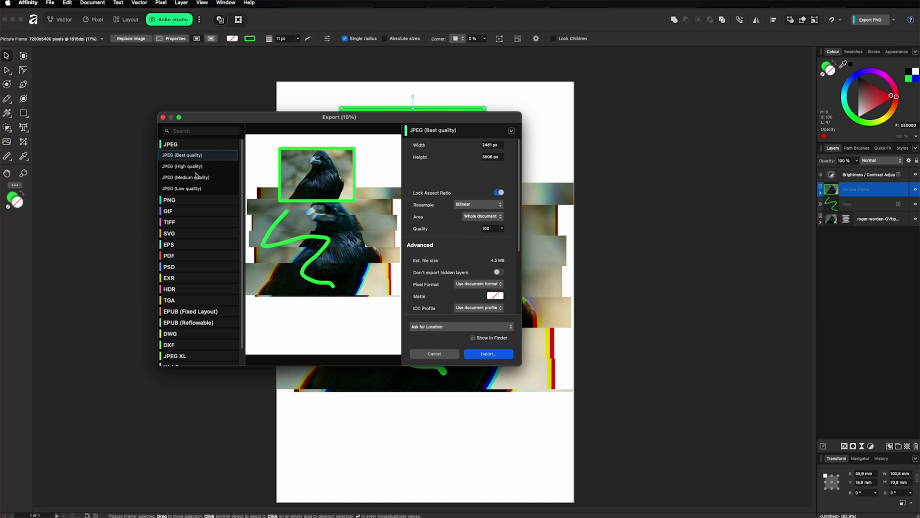
{"action": "left_click", "coordinate": [195, 199]}
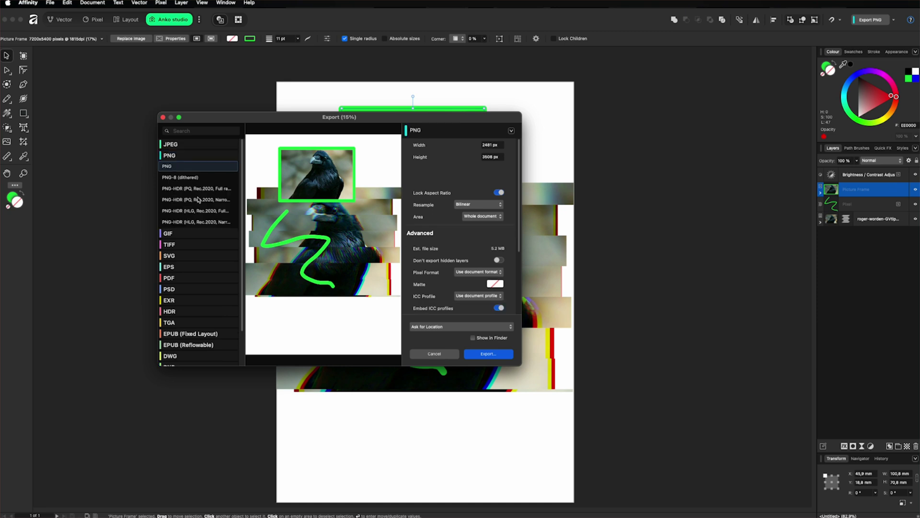
{"action": "left_click", "coordinate": [190, 278]}
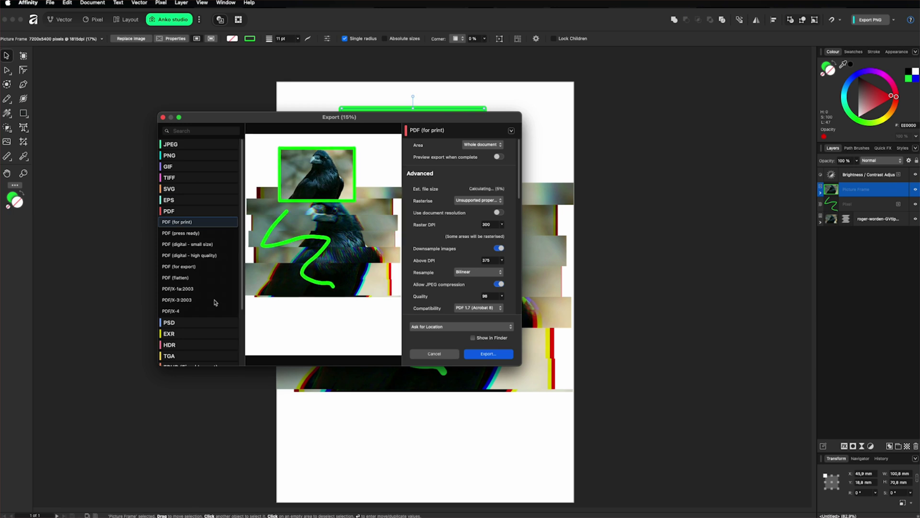
{"action": "left_click", "coordinate": [193, 322]}
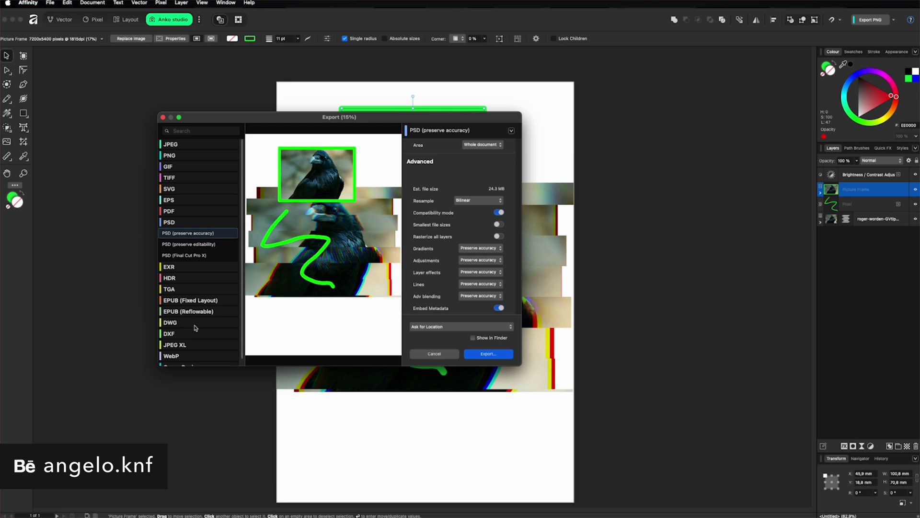
{"action": "left_click", "coordinate": [488, 354]}
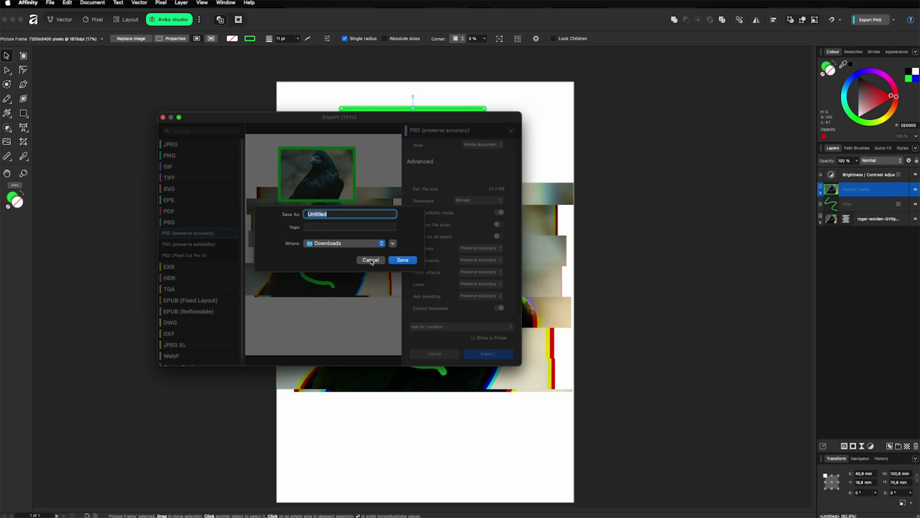
{"action": "left_click", "coordinate": [371, 260]}
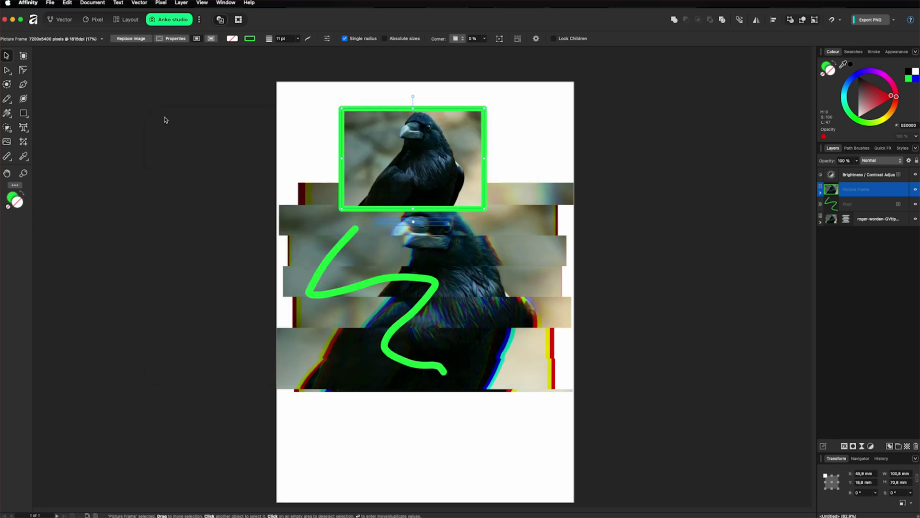